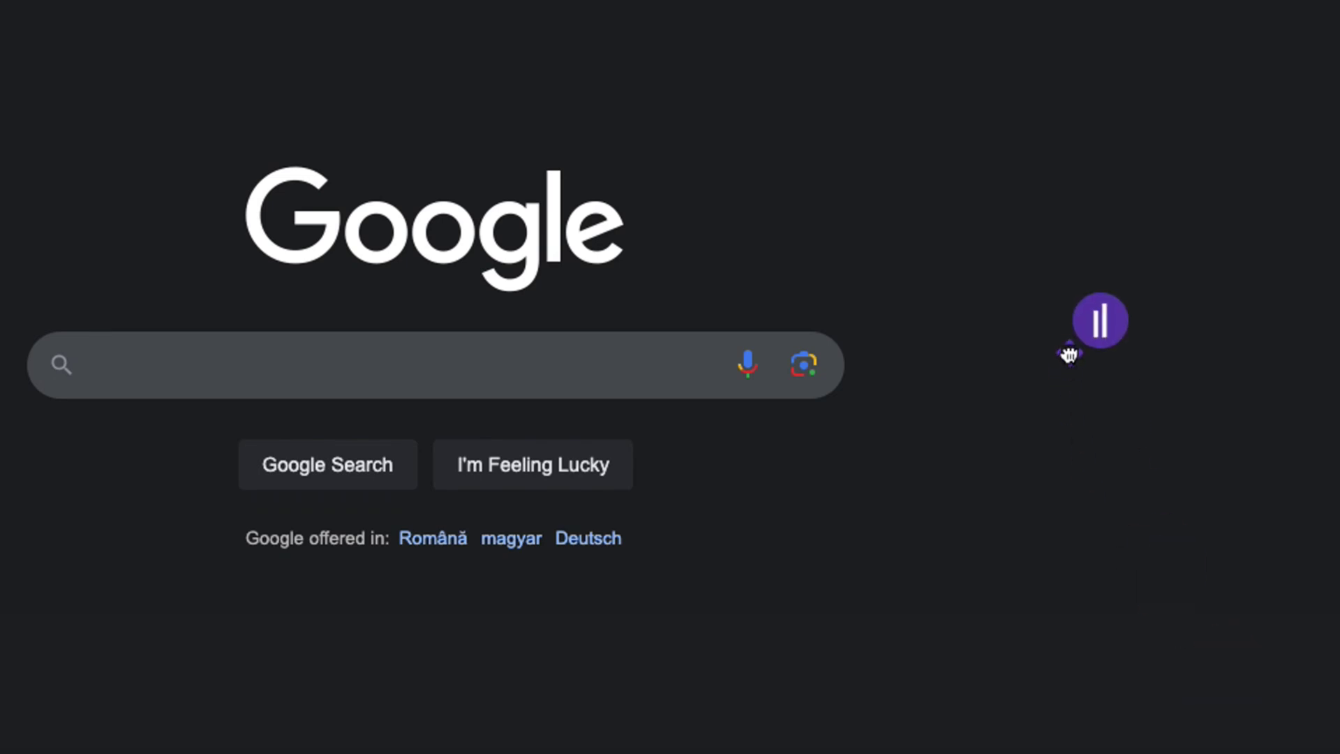
Open the AllinWriter popup, which shows 661 credits and a Tips & Tricks video.
click(1101, 302)
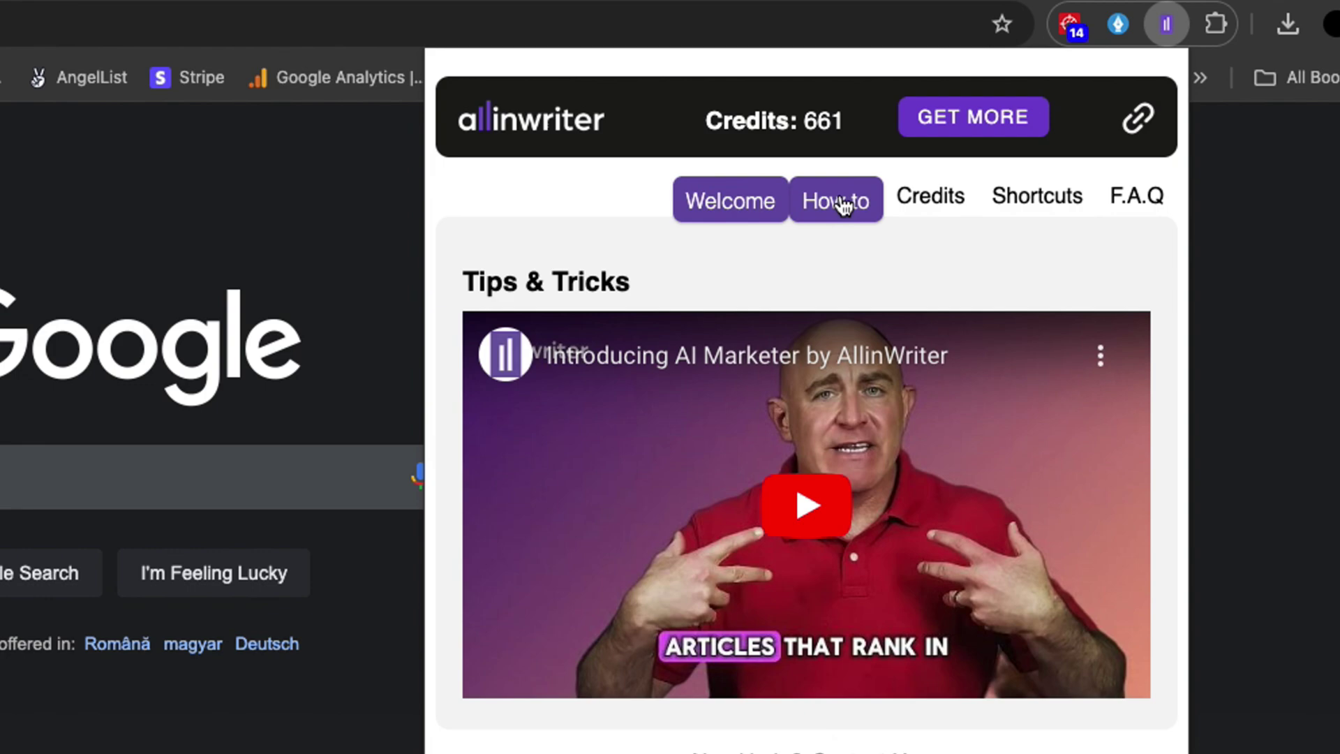
Browse the How to list of AllinWriter use cases.
click(842, 204)
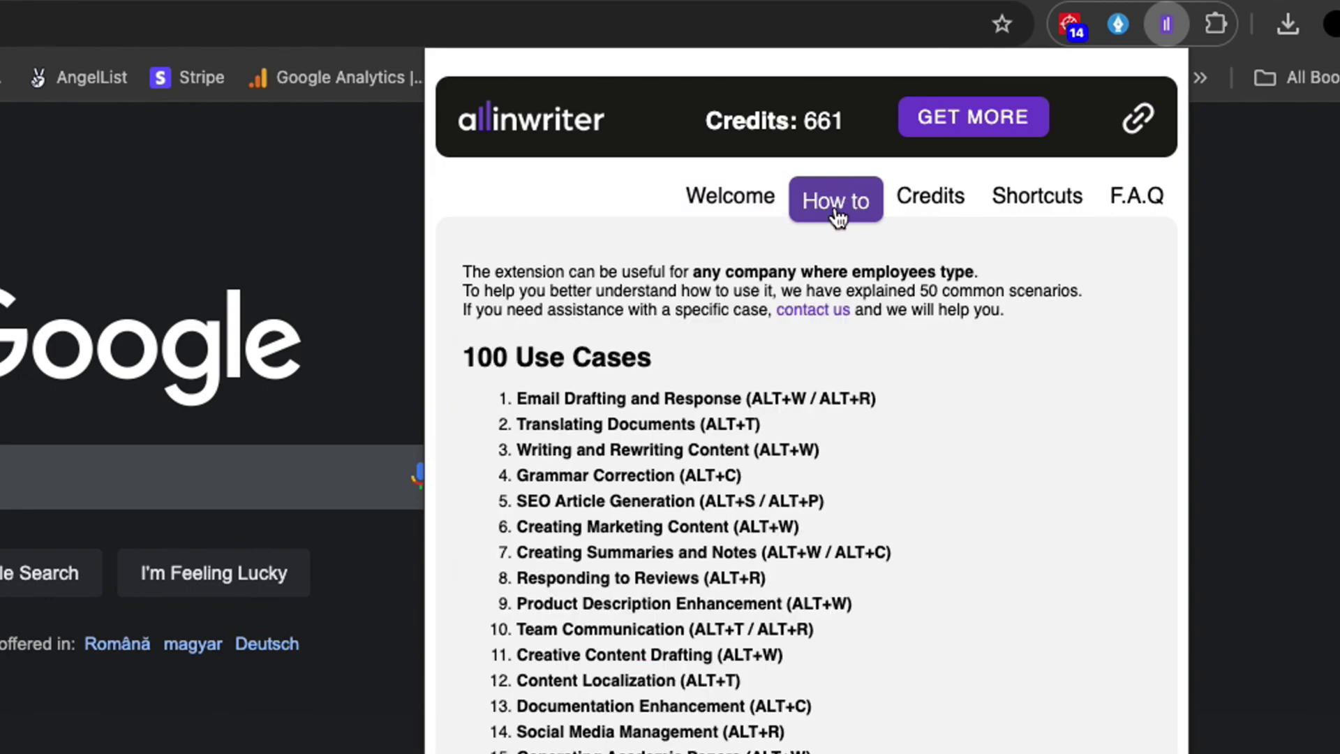
scroll(861, 409, down, 10)
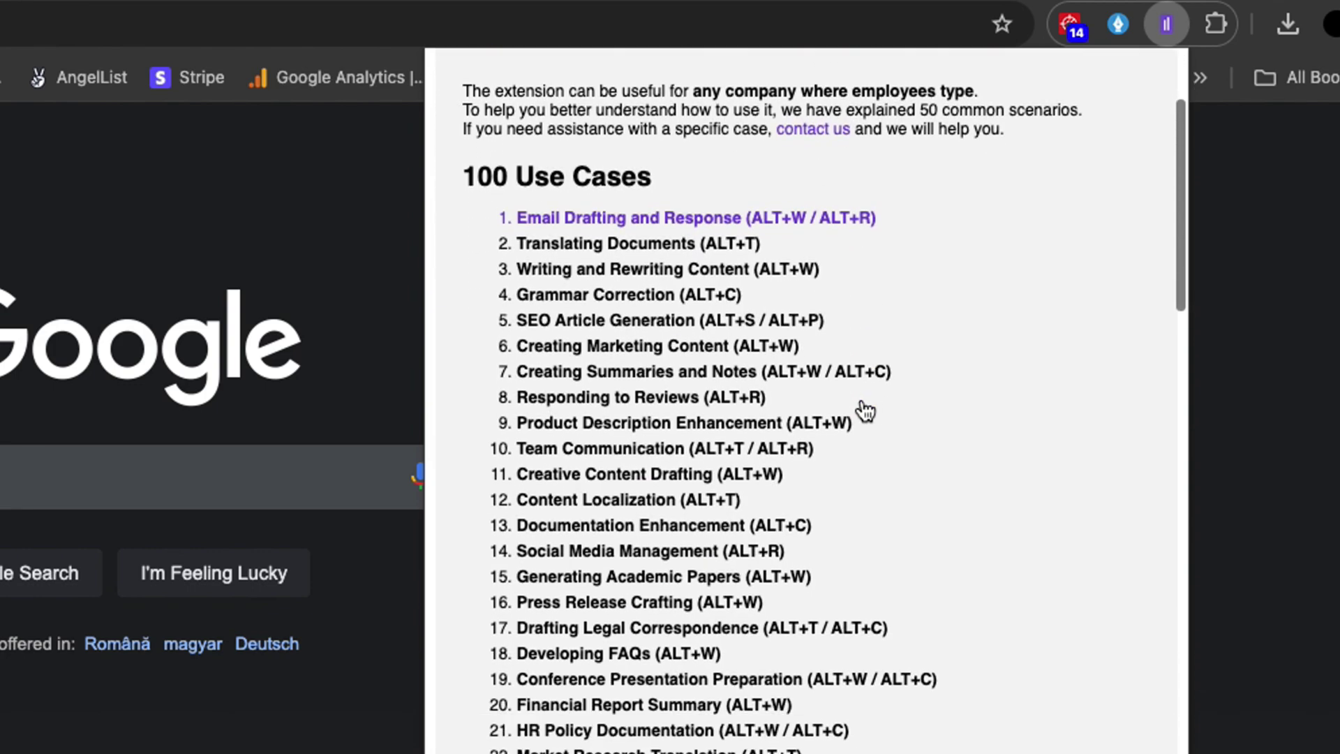
scroll(865, 411, down, 20)
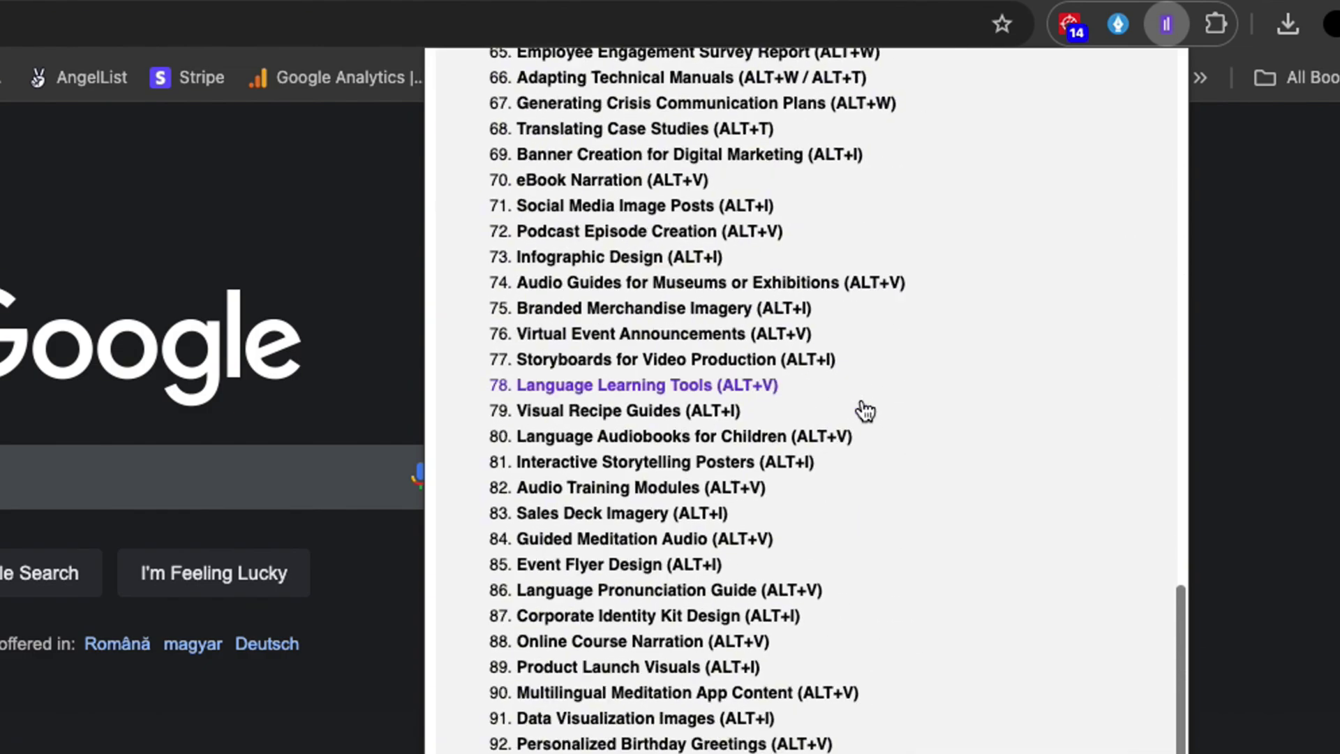
scroll(866, 412, up, 20)
Review the Credits costs, such as 1 credit per 250 words and 50 per SEO Article Pro.
click(910, 204)
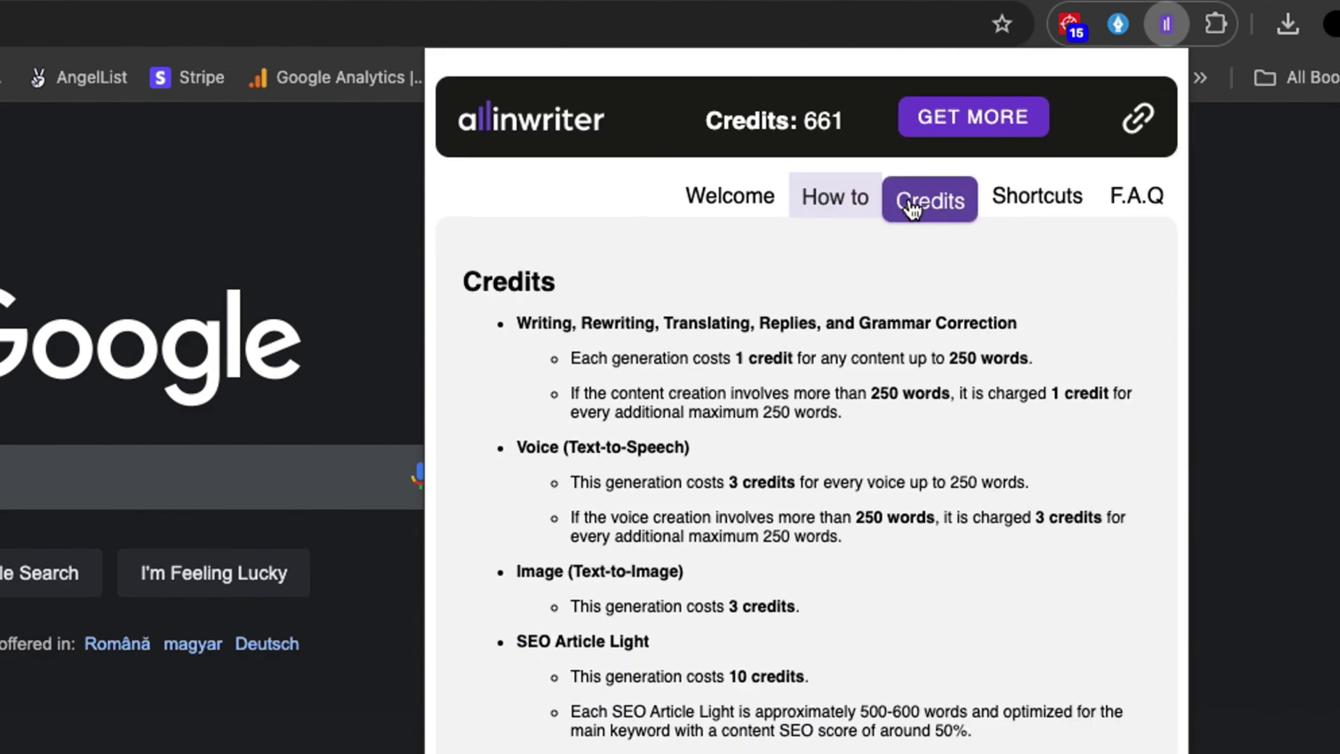
scroll(965, 408, down, 3)
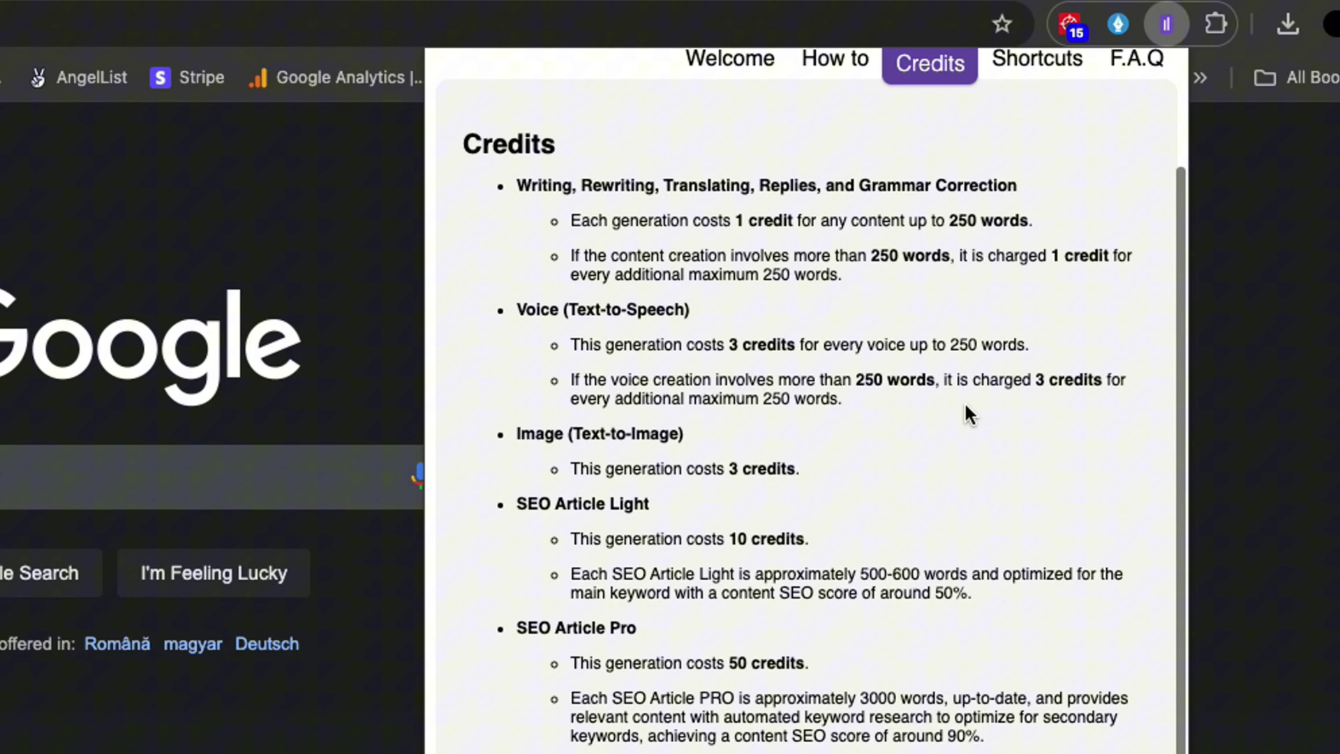
scroll(965, 406, up, 3)
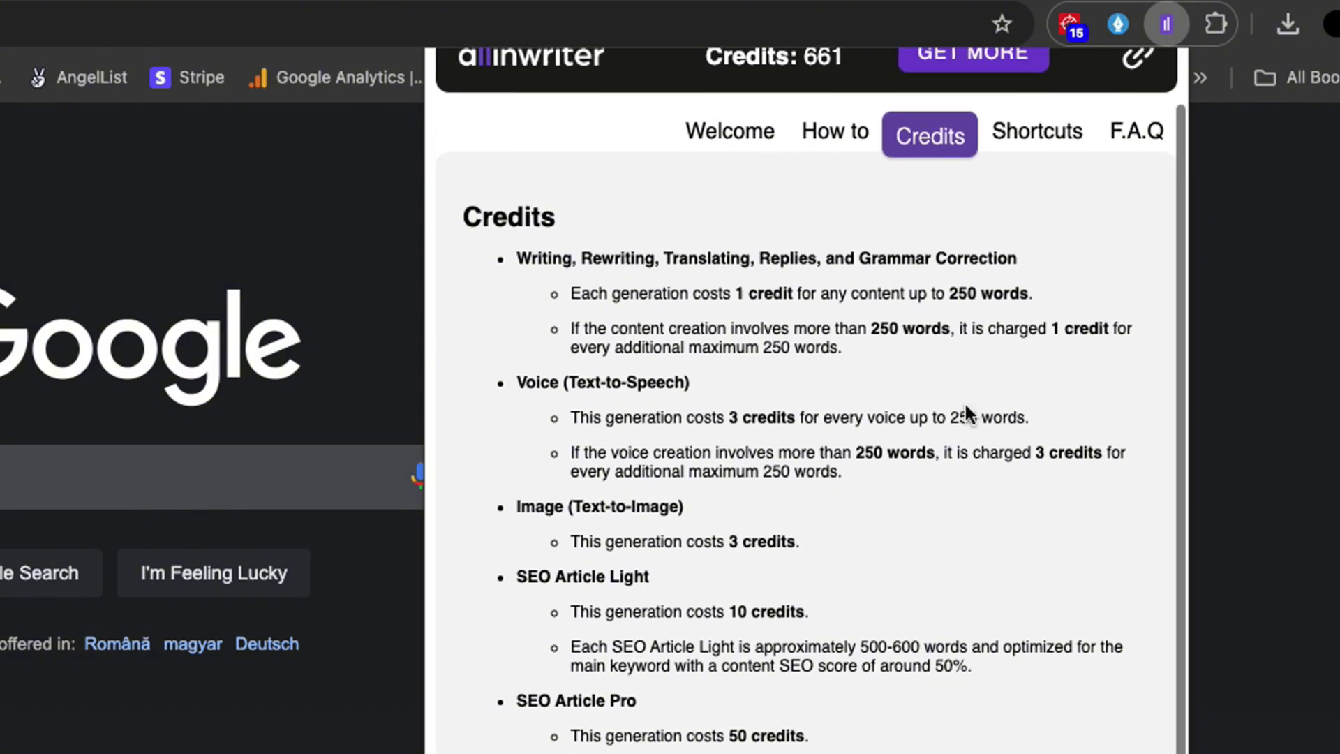
scroll(964, 400, down, 2)
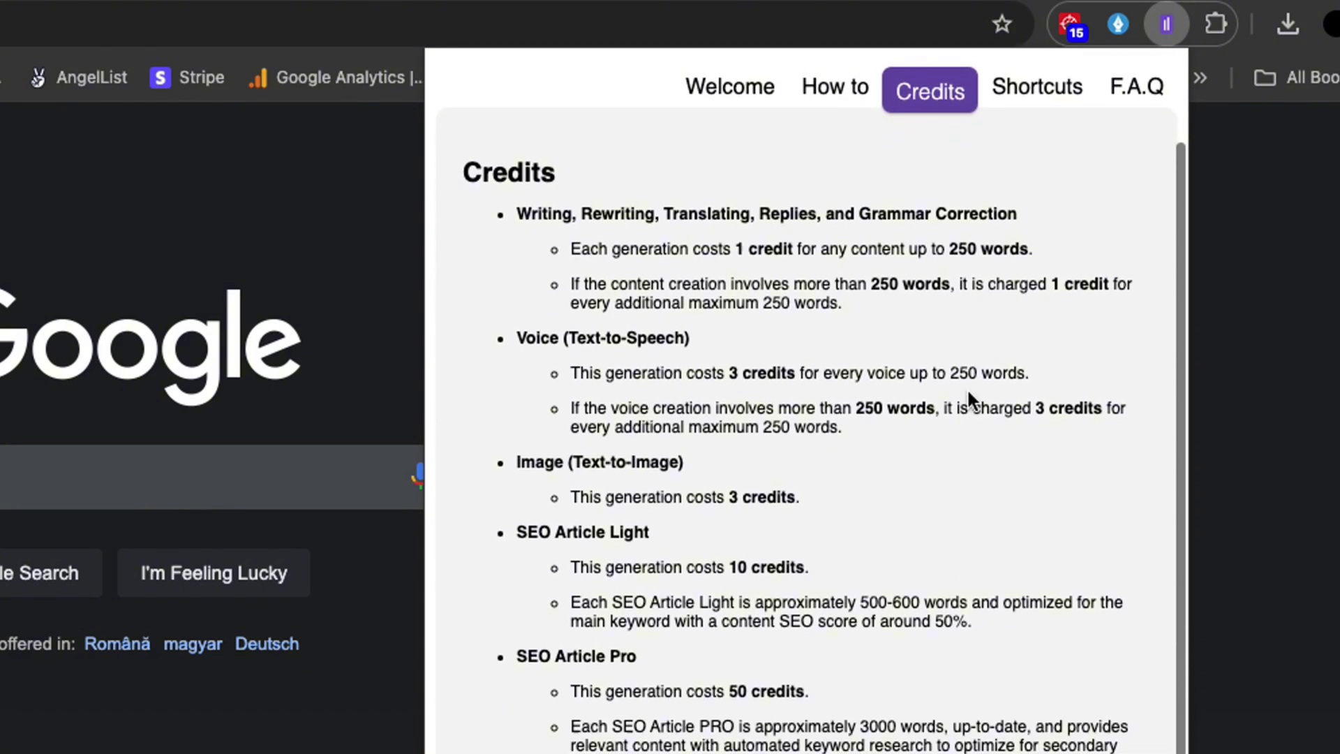
Browse the keyboard shortcuts listed for each writing tool.
click(1034, 110)
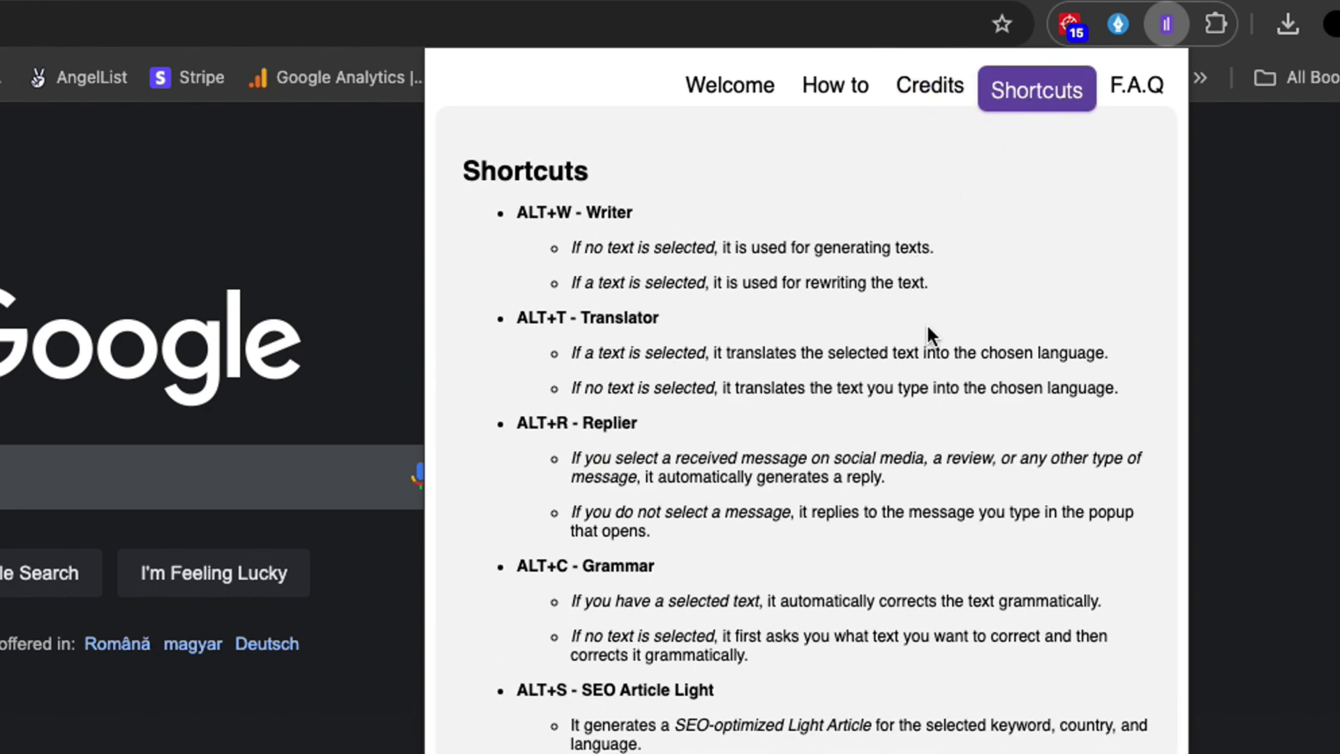
scroll(928, 328, down, 3)
scroll(929, 329, down, 3)
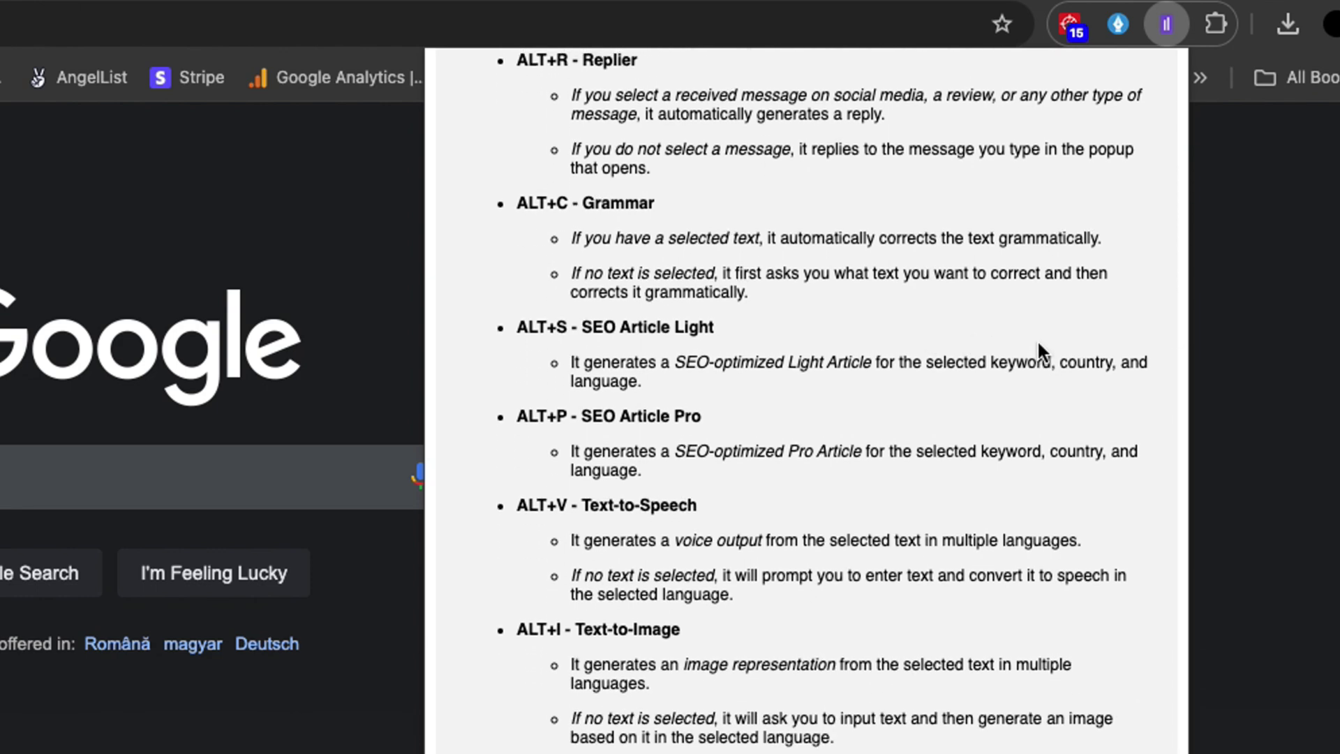
scroll(1035, 339, up, 8)
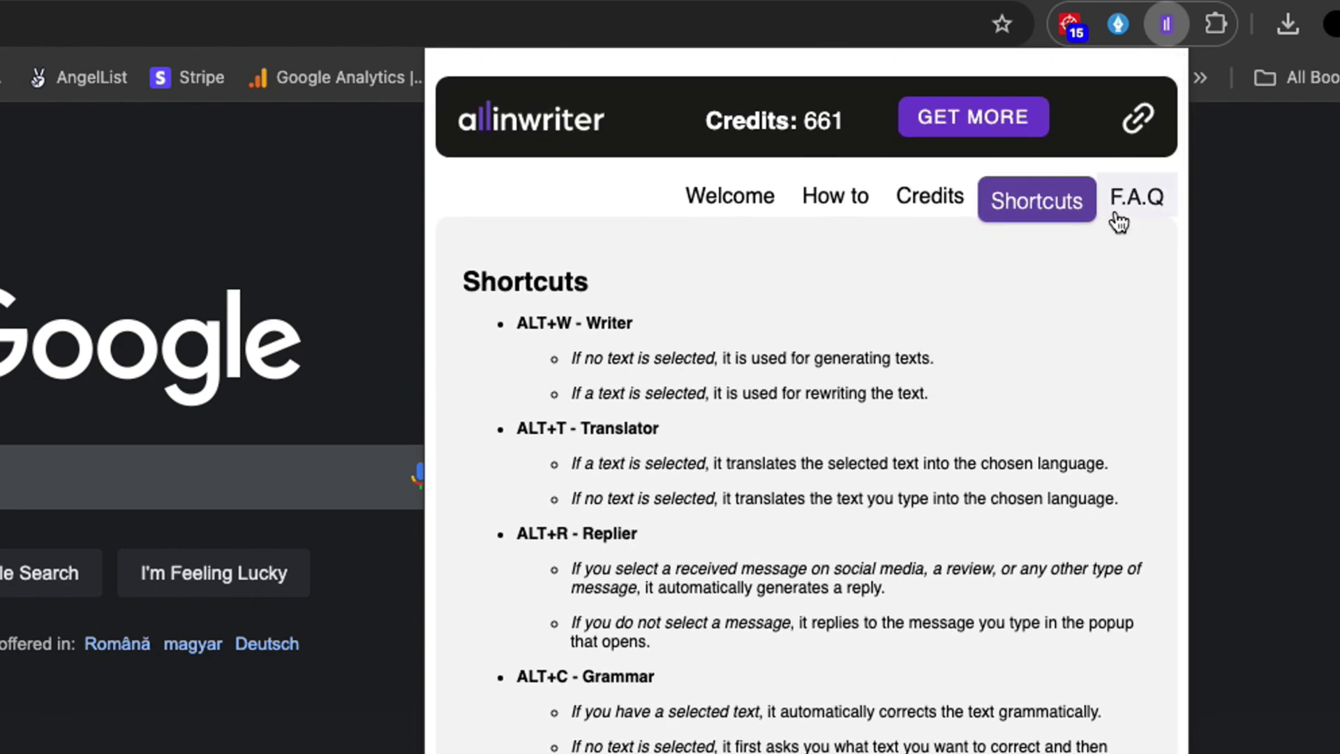
View the F.A.Q, then close the popup so only the floating widget remains.
click(1121, 213)
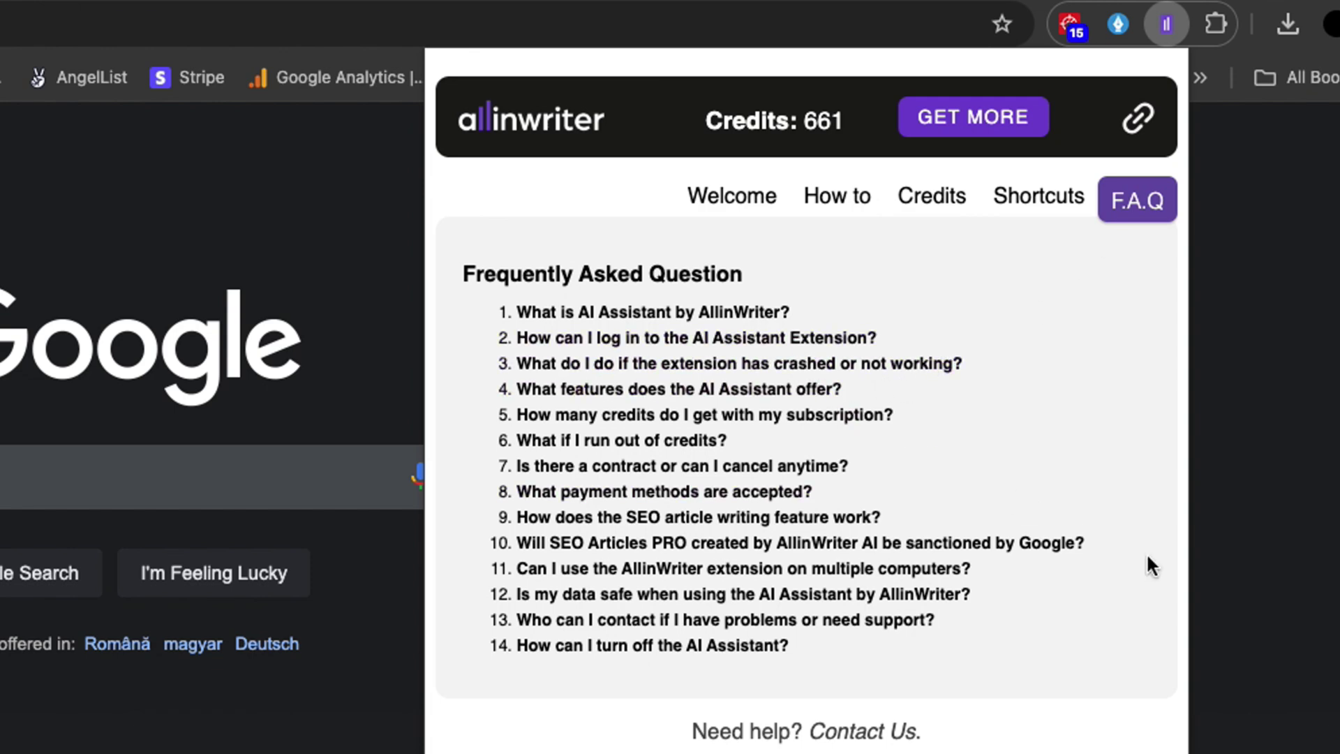
click(1318, 550)
mouse_move(710, 411)
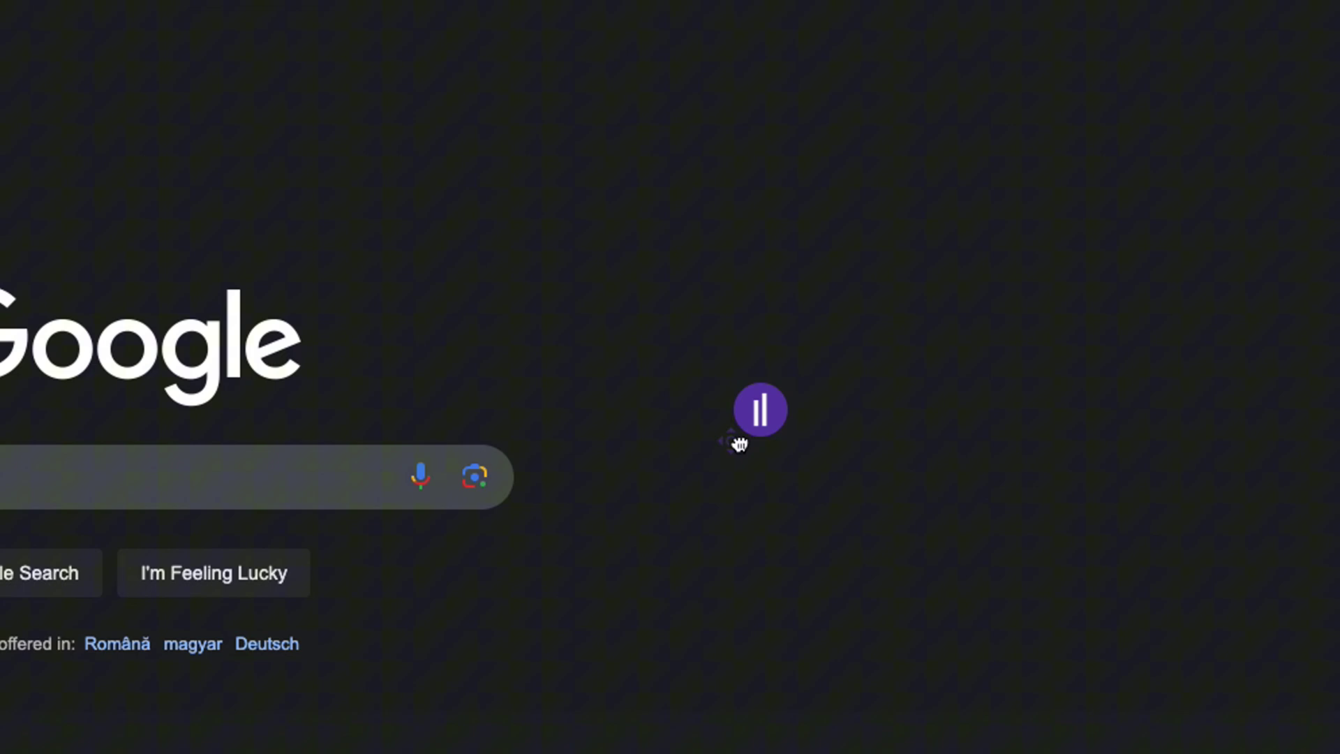
Move the widget aside and paste an English Tesla Model 3 sales contract request into Write's instructions.
drag(727, 442, 507, 229)
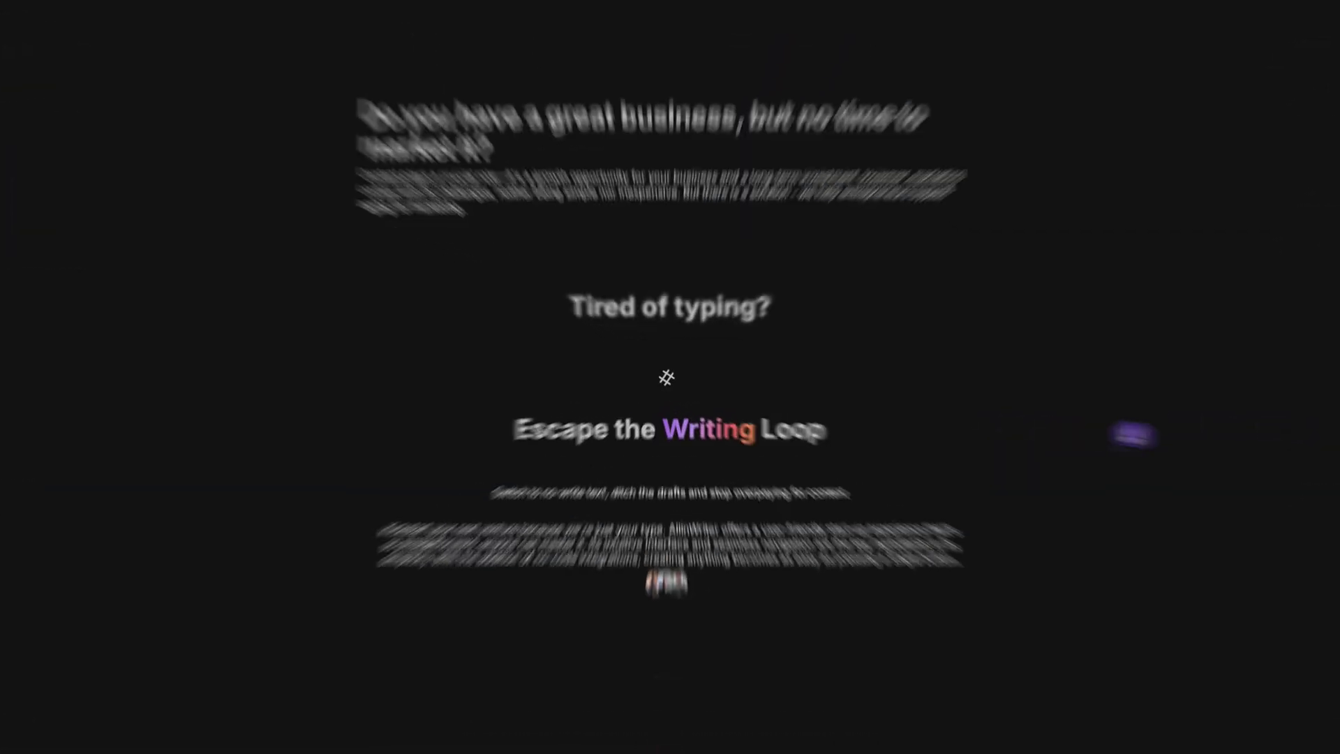
mouse_move(1184, 445)
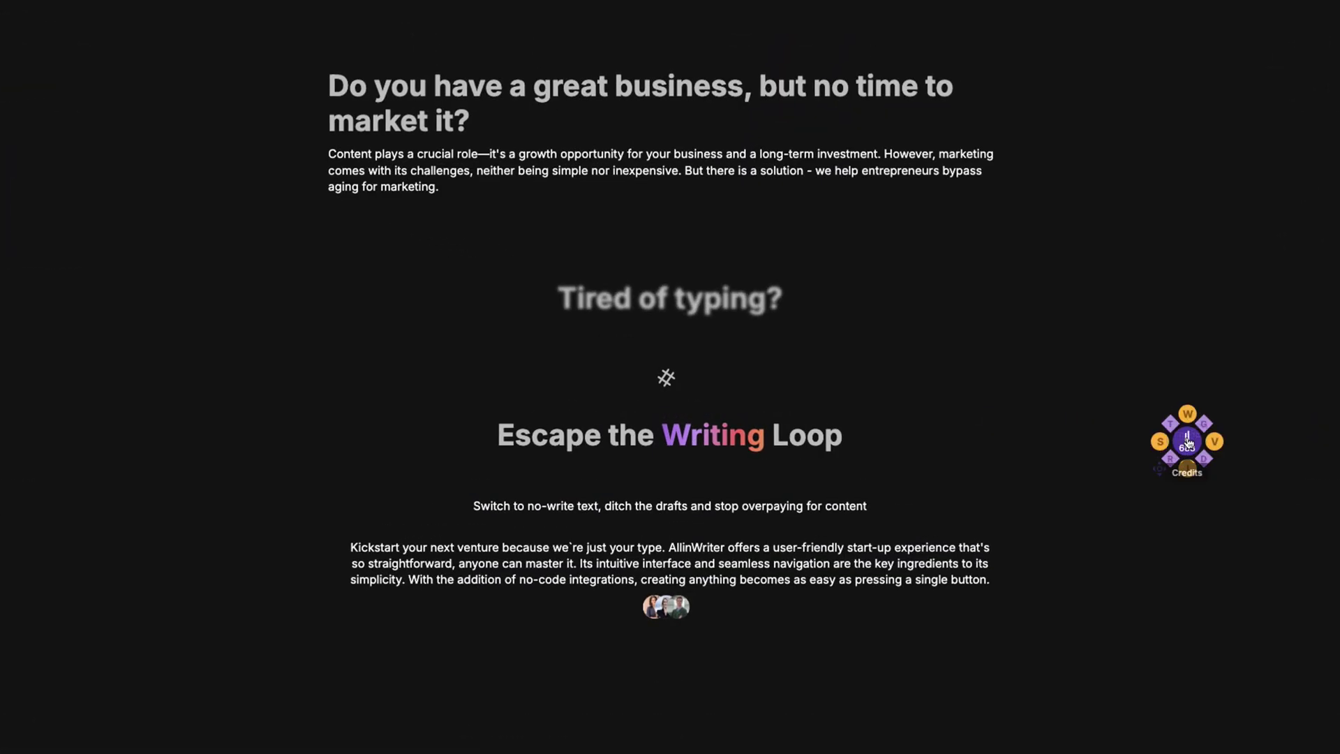
click(1188, 413)
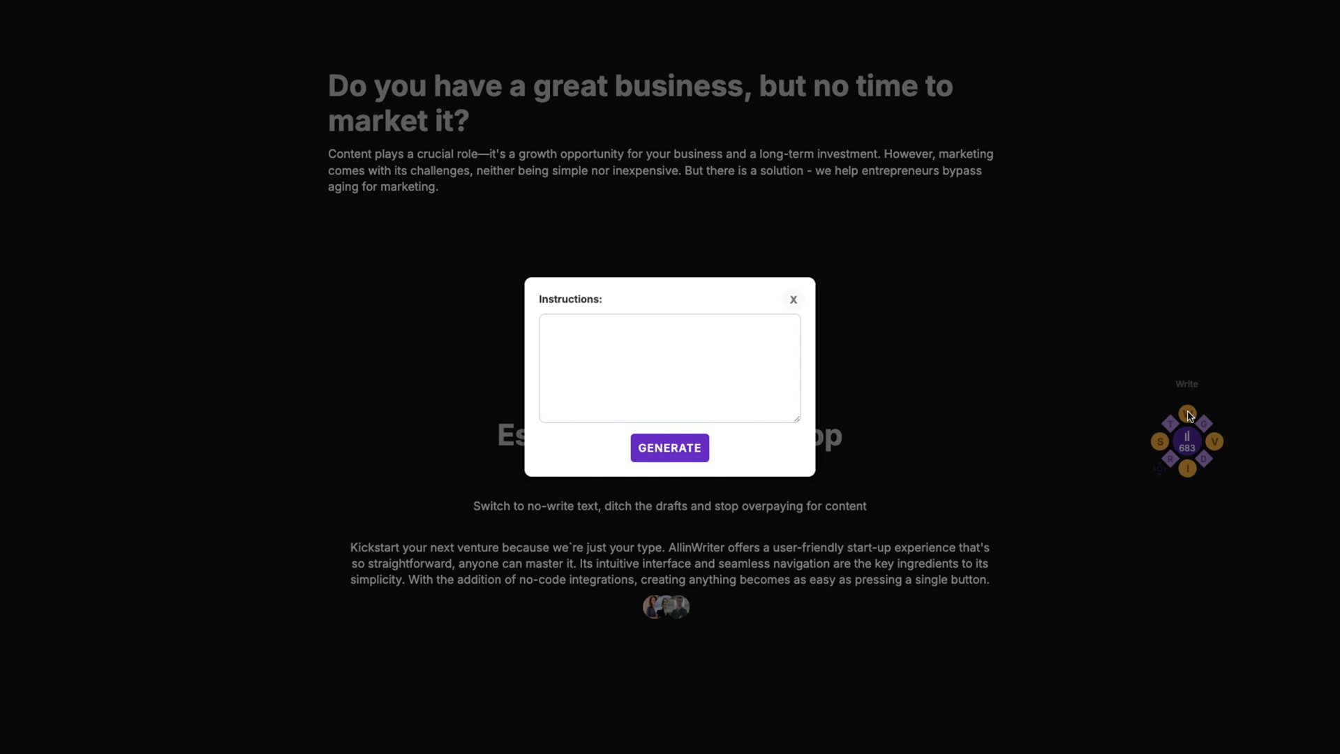
click(686, 346)
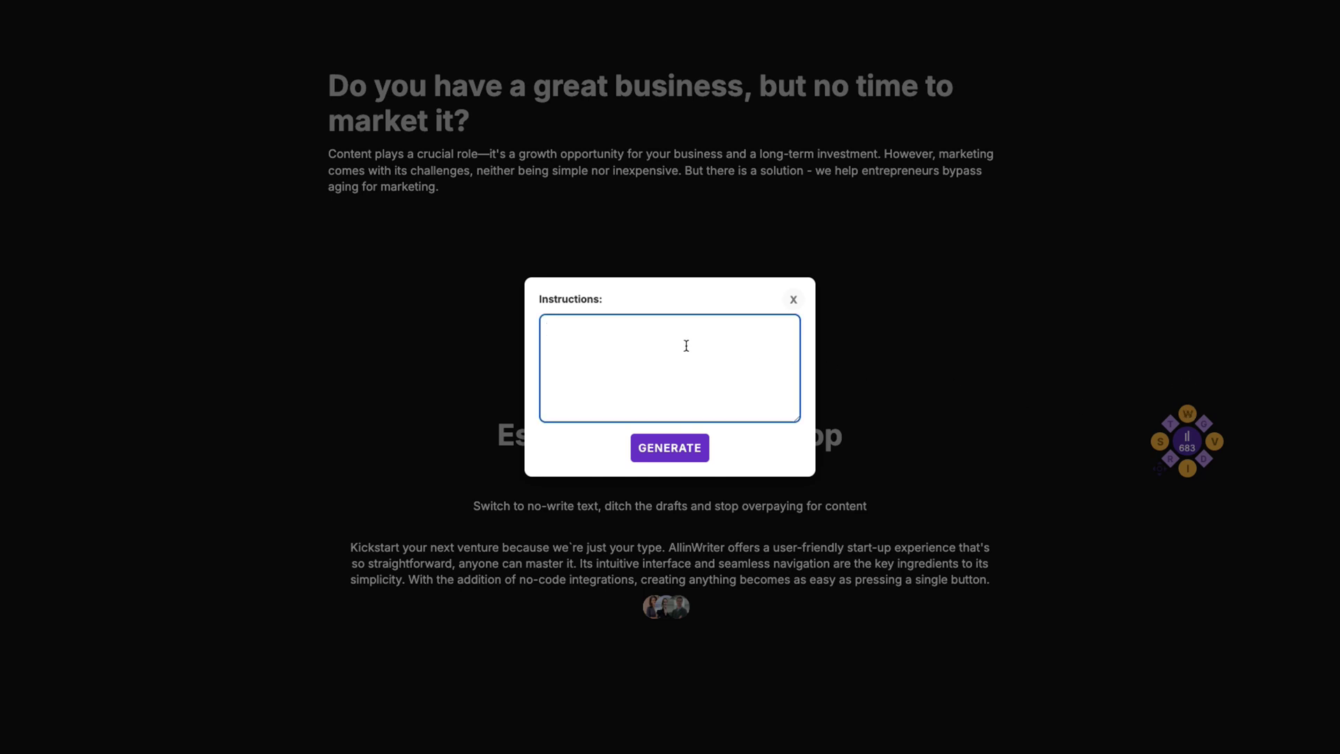
text(Create a sales contract in English for the purchase of a Tesla Model 3. The buyer's name is Joe Dow, and the seller's name is Jon Downhill.)
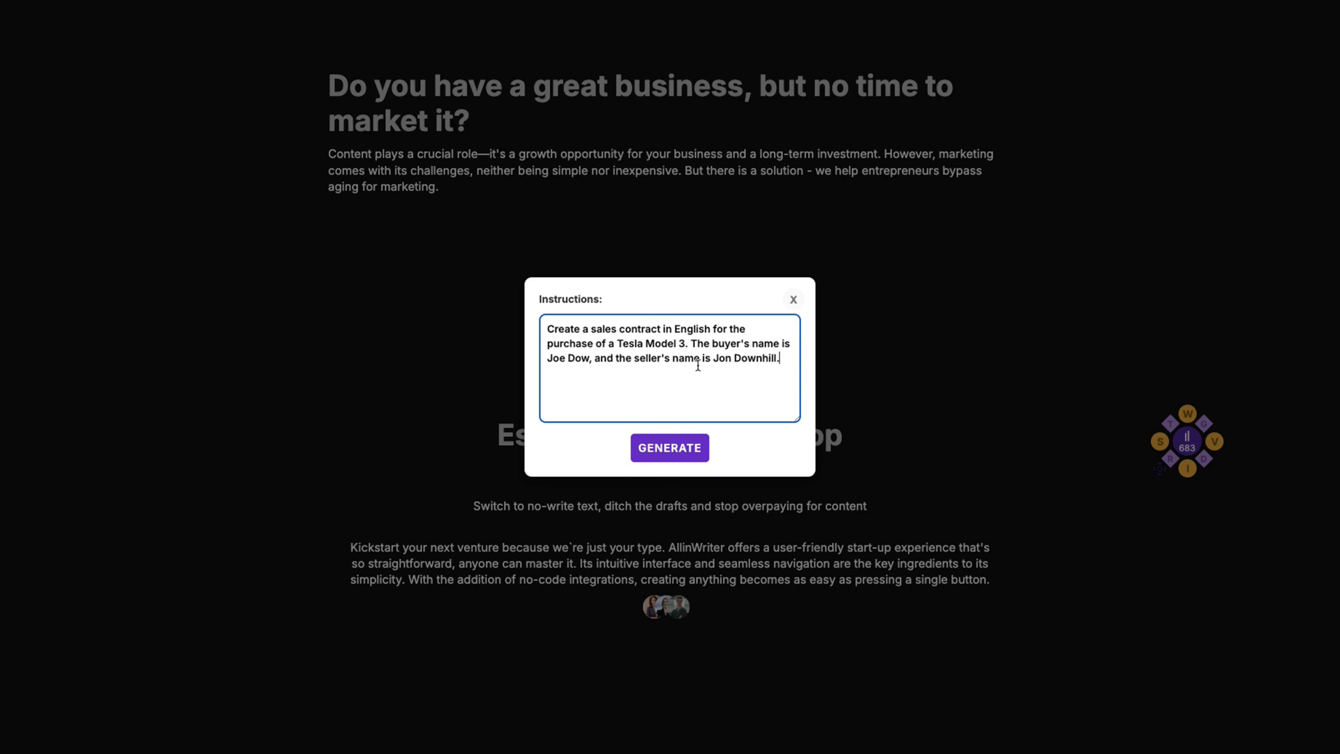
Generate the Tesla Model 3 sales contract and read down to the seller and buyer signature lines.
click(681, 452)
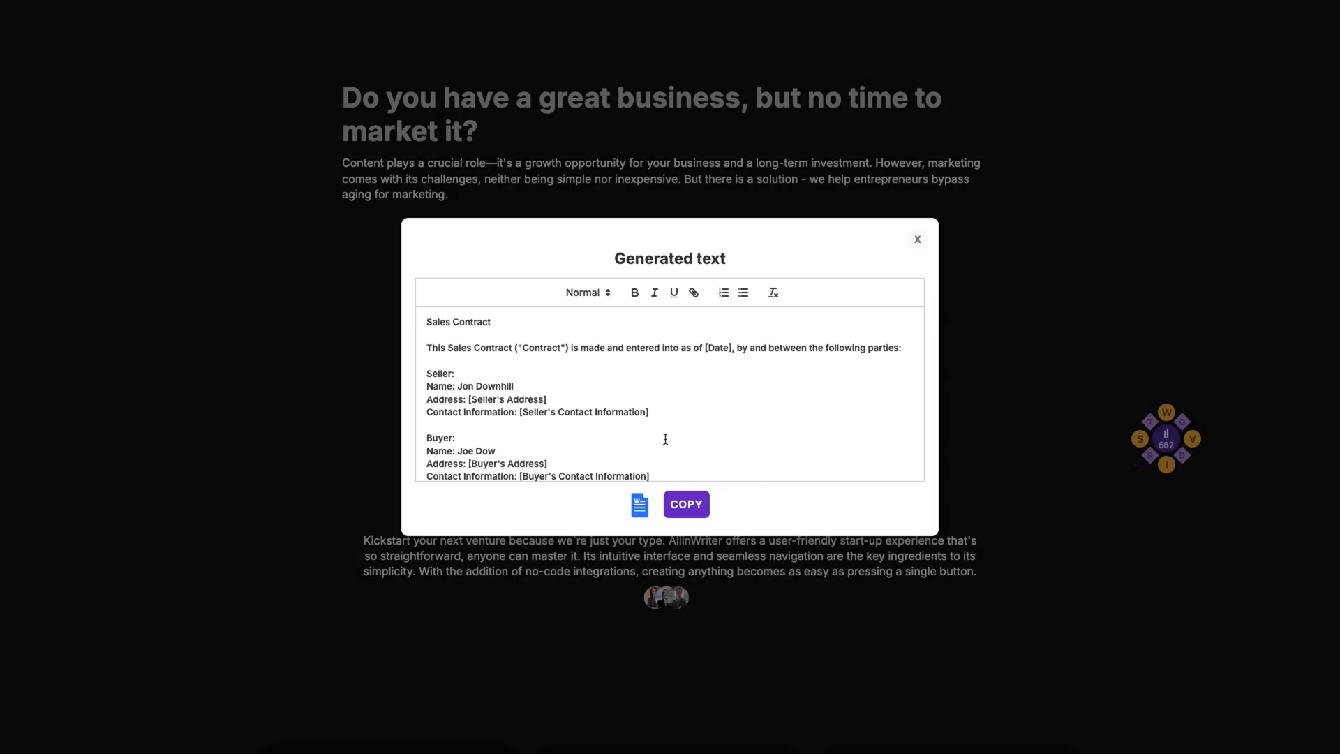
scroll(667, 428, down, 4)
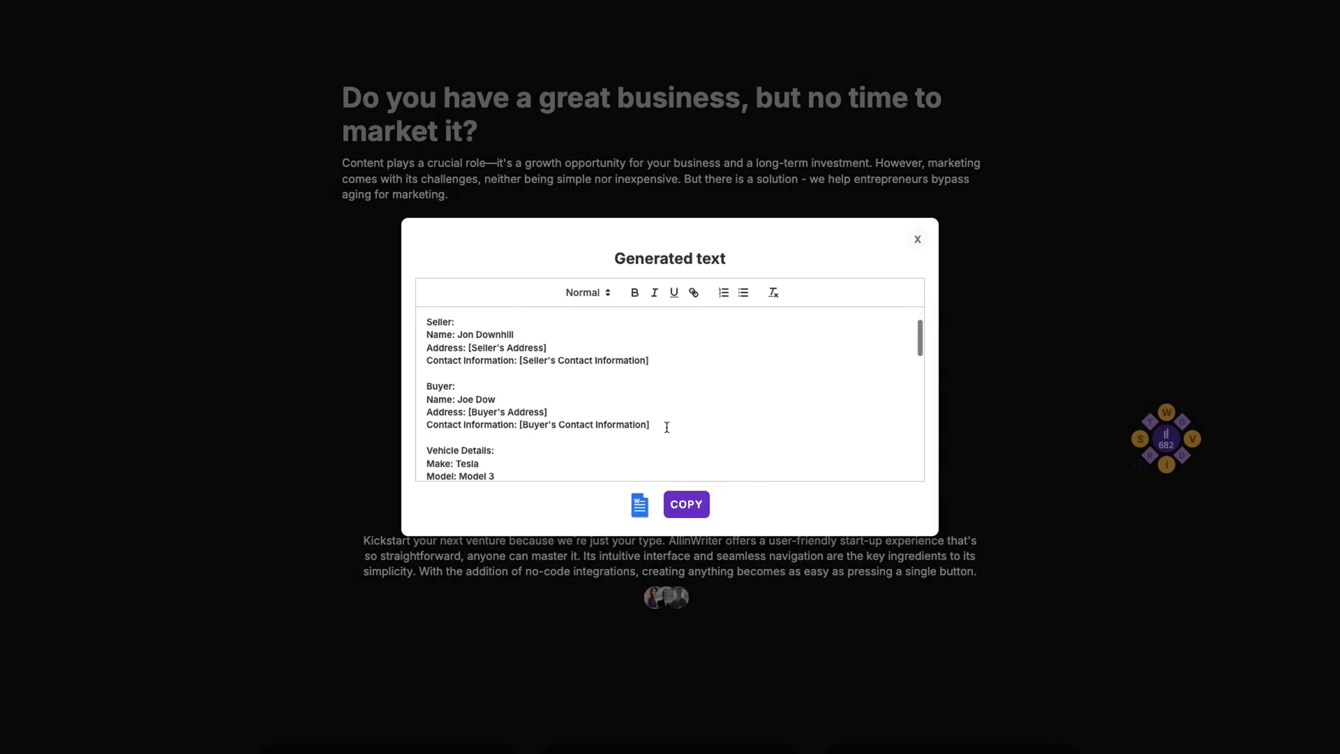
scroll(667, 427, down, 4)
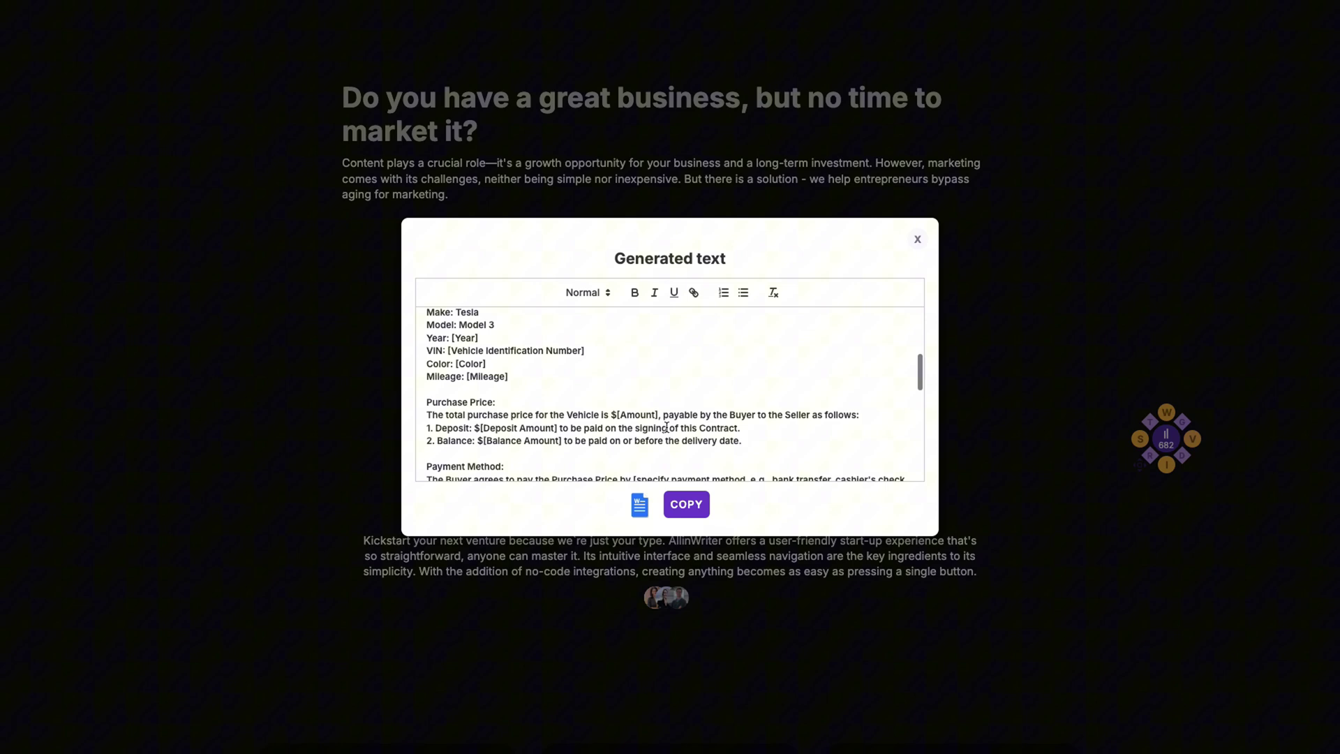
scroll(667, 427, down, 2)
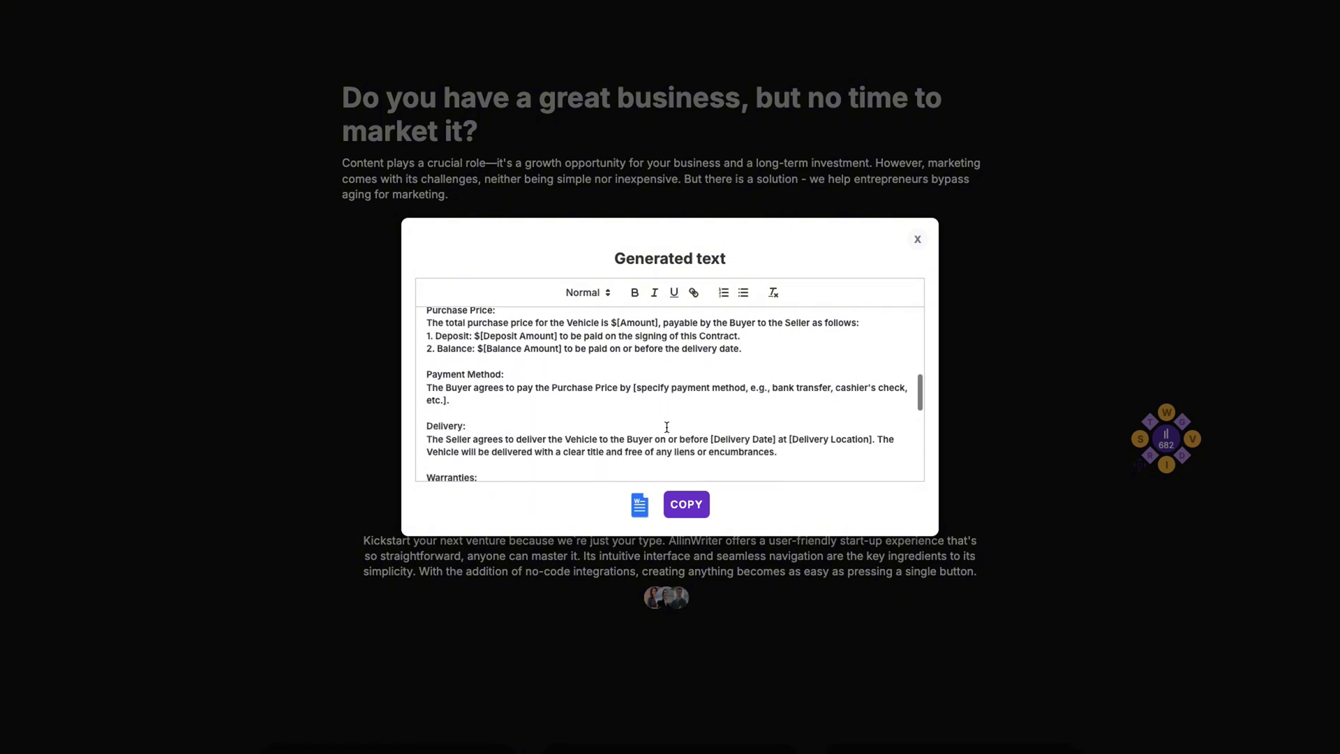
scroll(666, 427, down, 5)
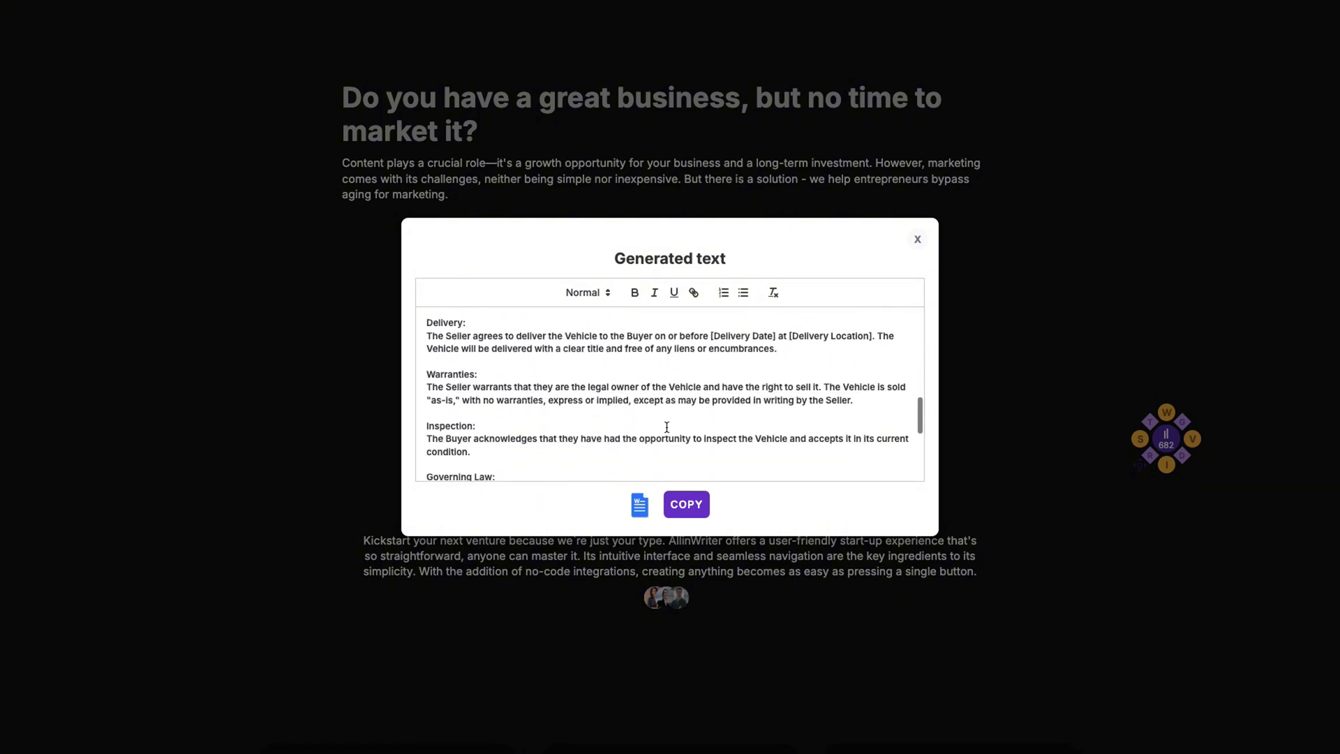
scroll(666, 427, down, 6)
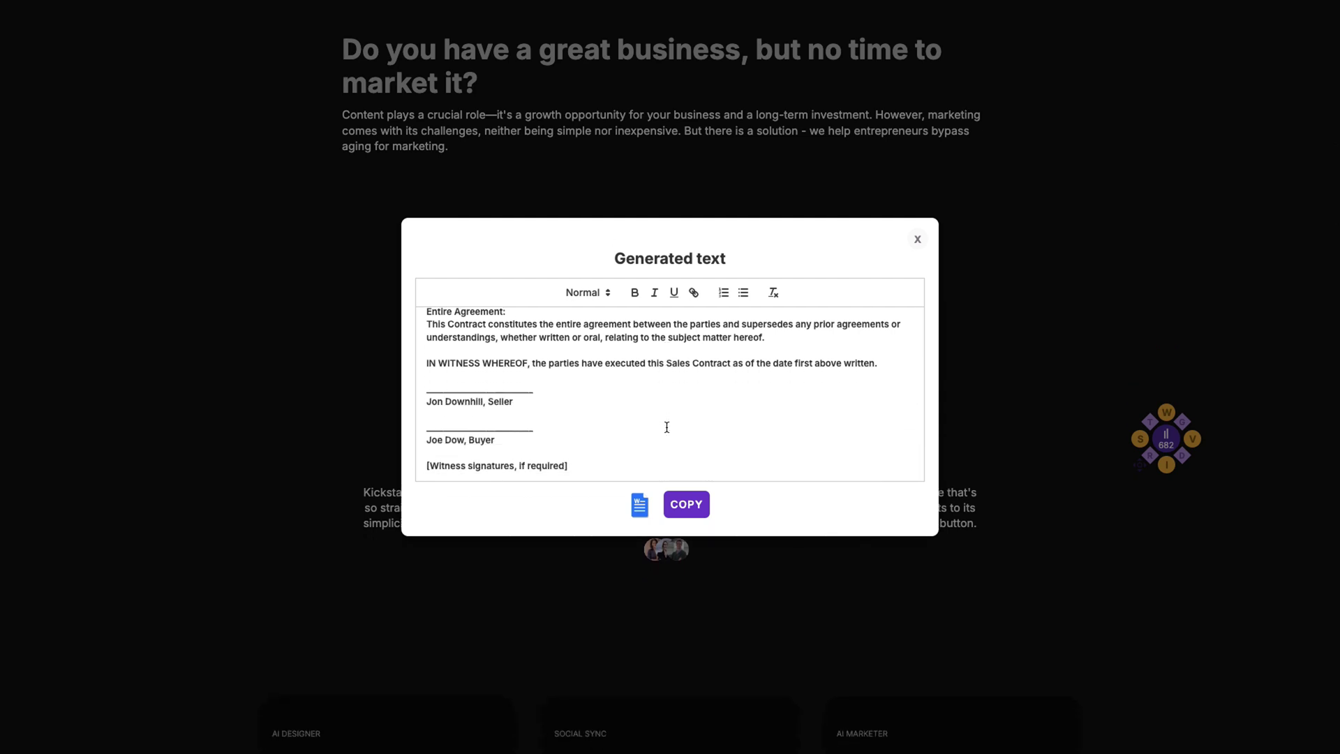
key(super+shift+5)
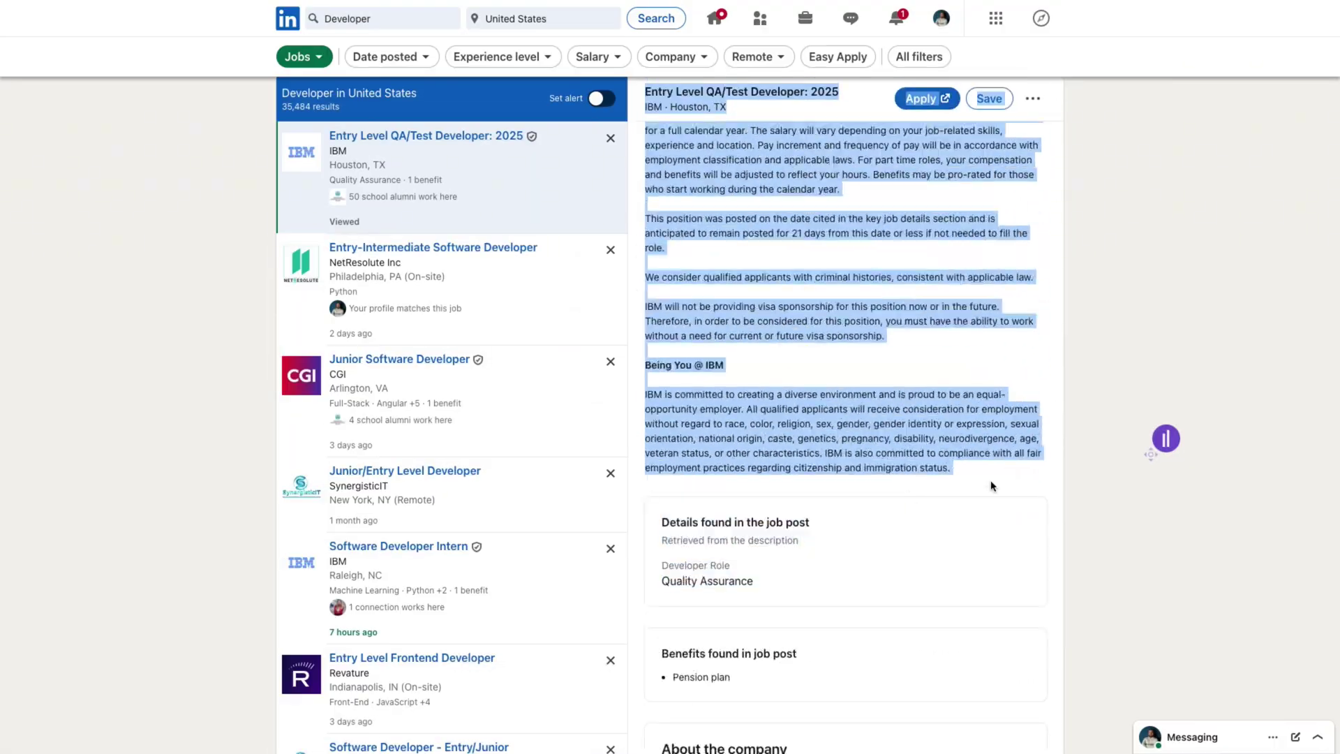
Generate an outreach message for IBM's Entry Level QA/Test Developer: 2025 job.
text(Create an outreach message at this job so I can send it as a potential candidate. Myu)
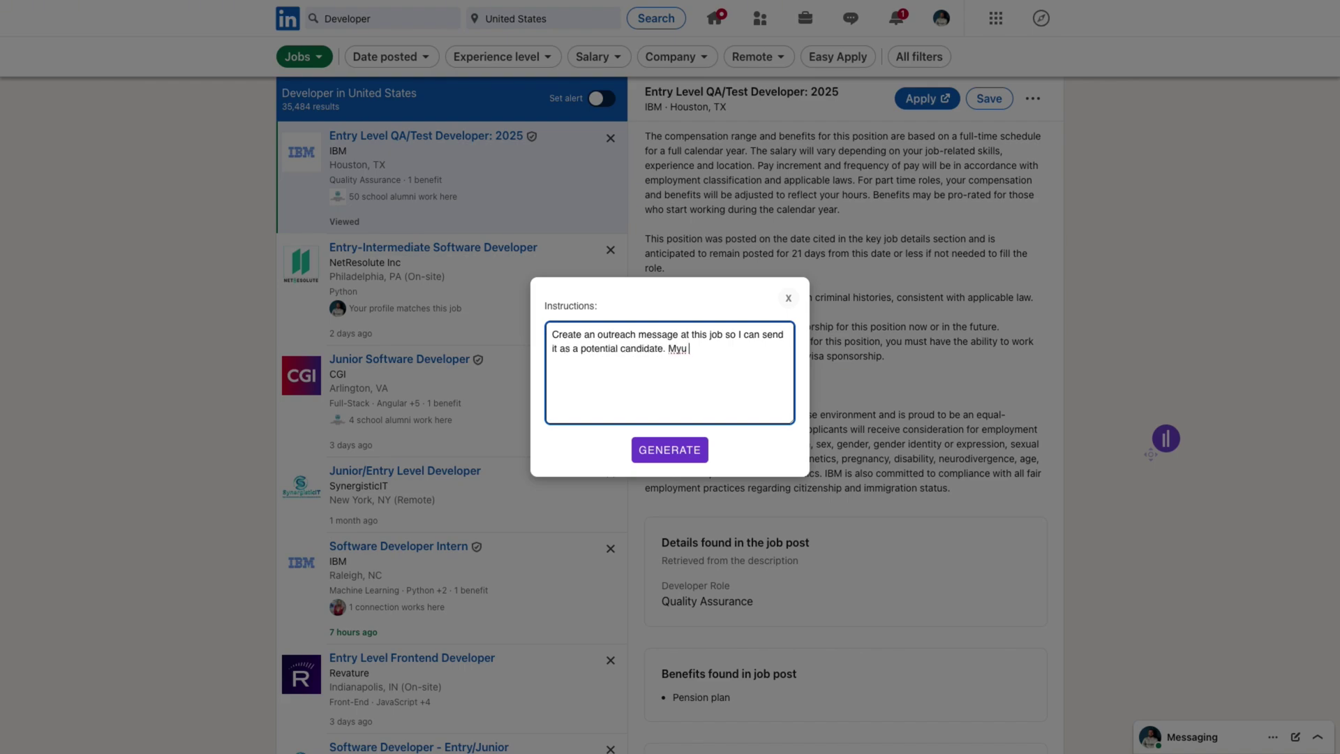
click(670, 451)
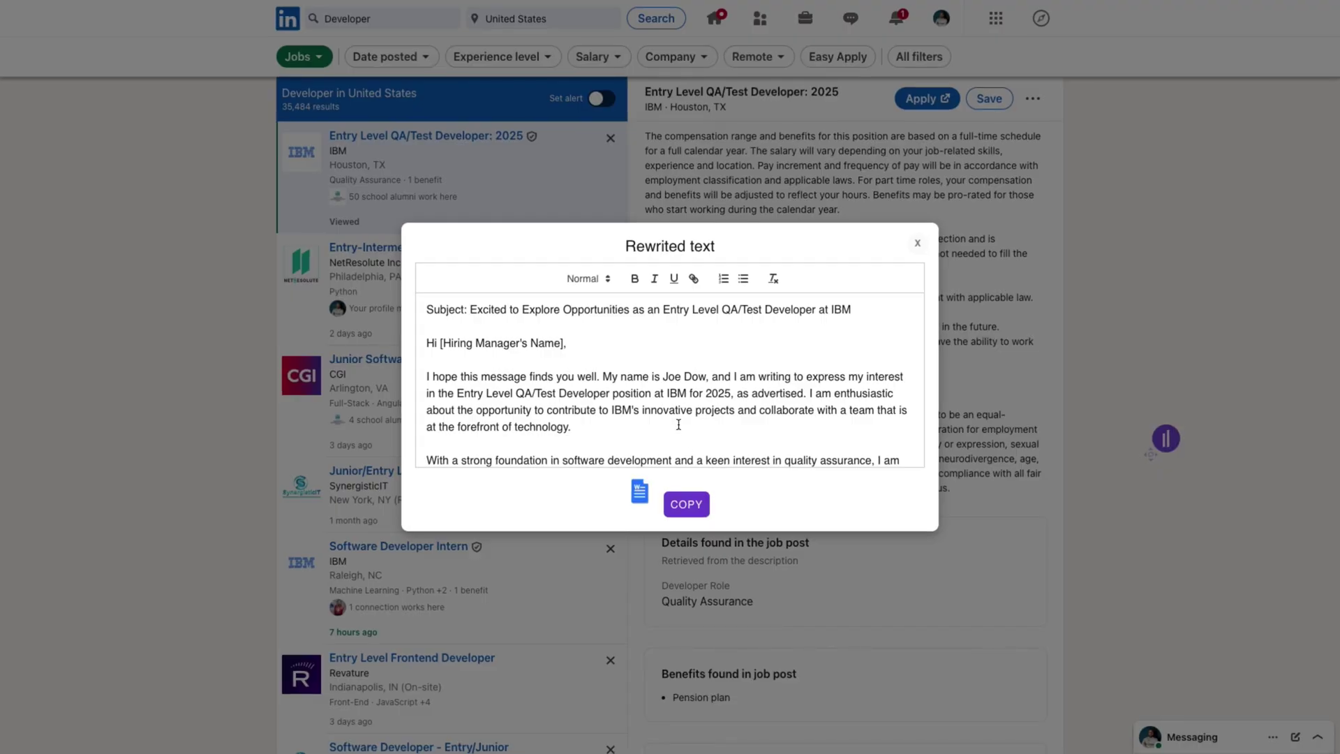
scroll(654, 371, down, 5)
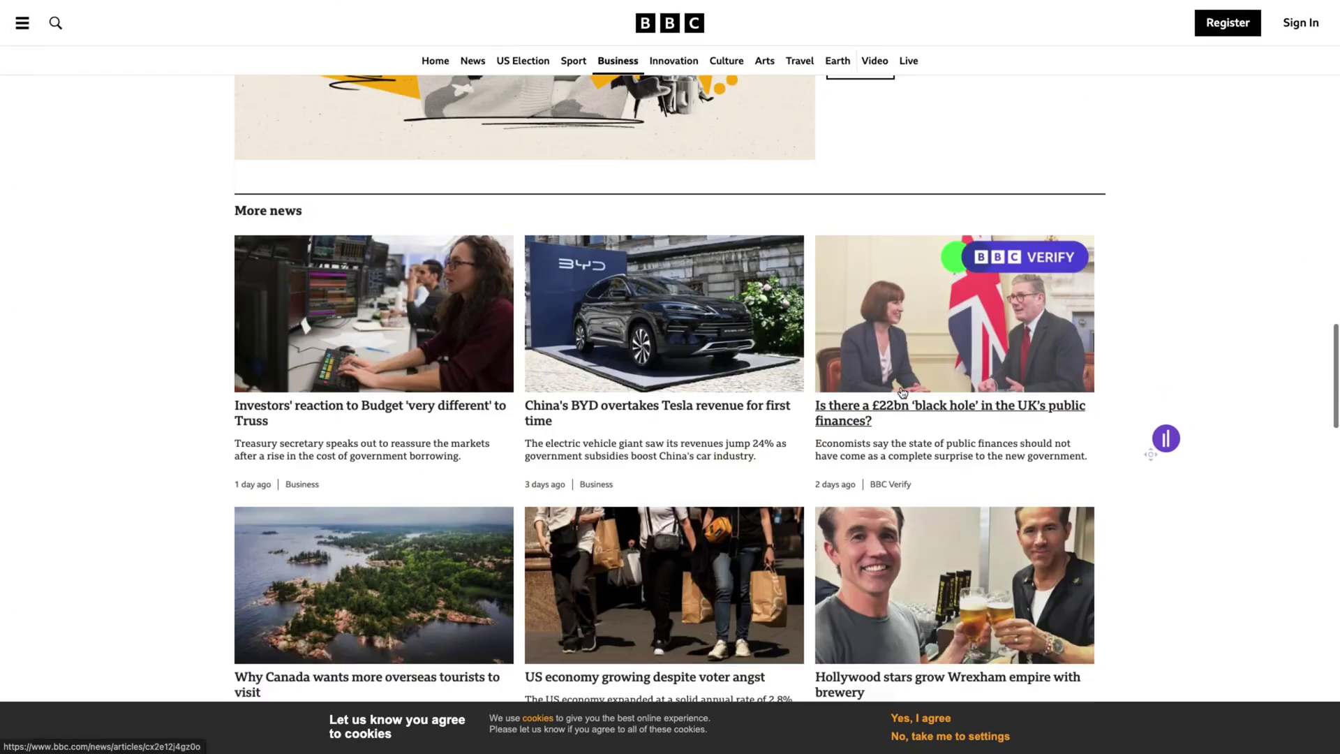
Translate the body of the BBC article on BYD overtaking Tesla into French (Français).
click(583, 363)
drag(418, 638, 901, 371)
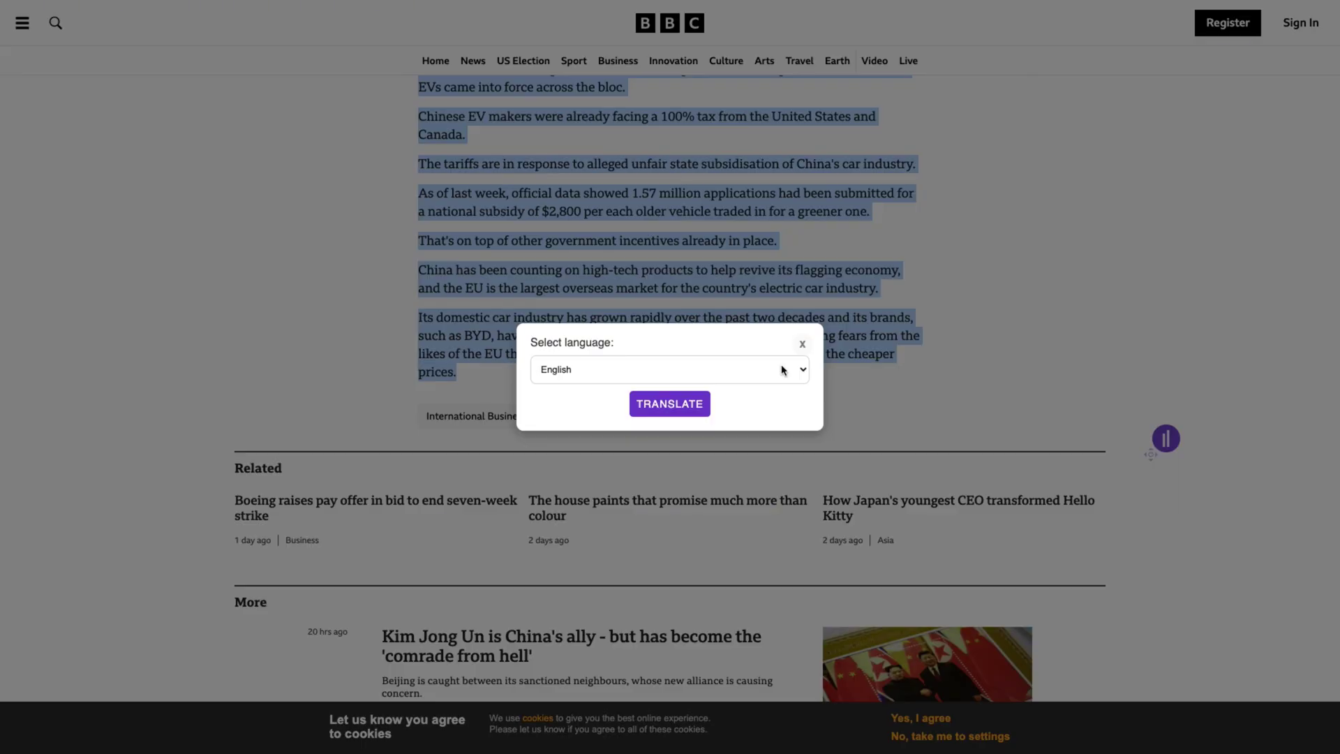
click(784, 368)
click(752, 399)
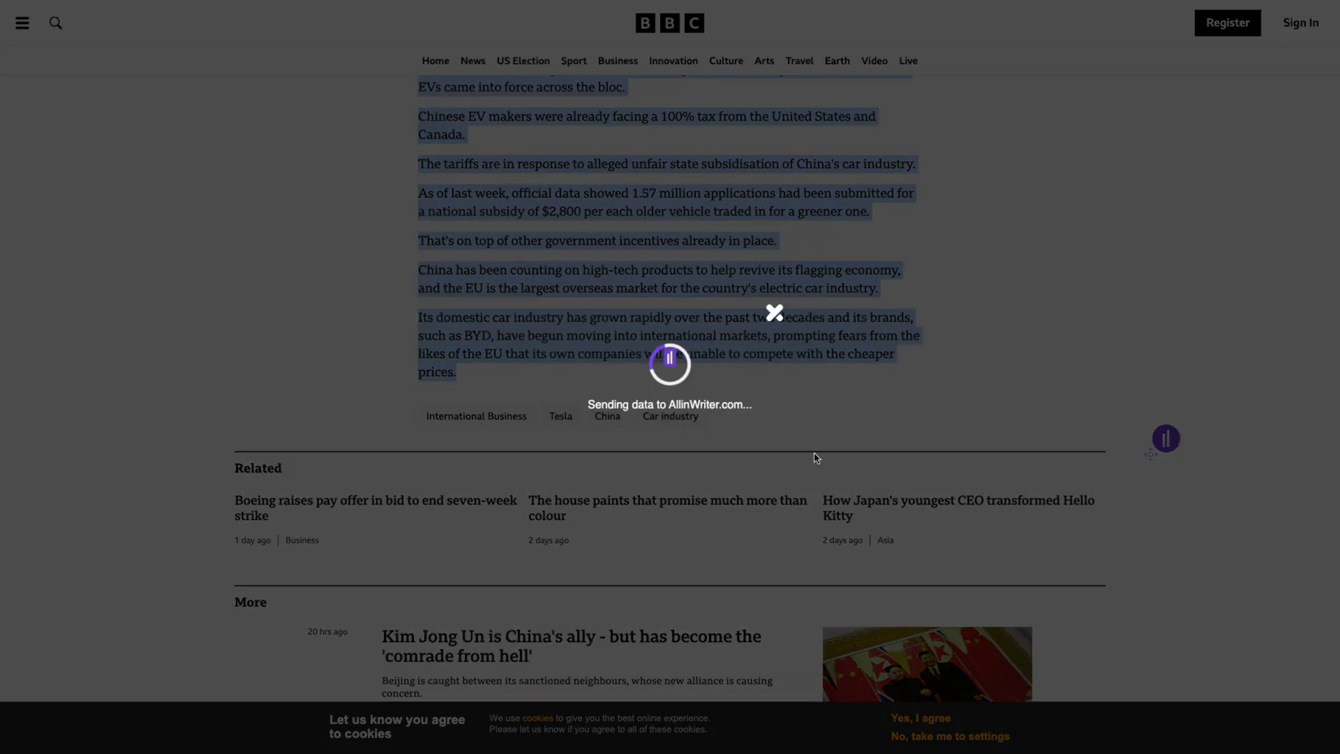
scroll(816, 458, up, 6)
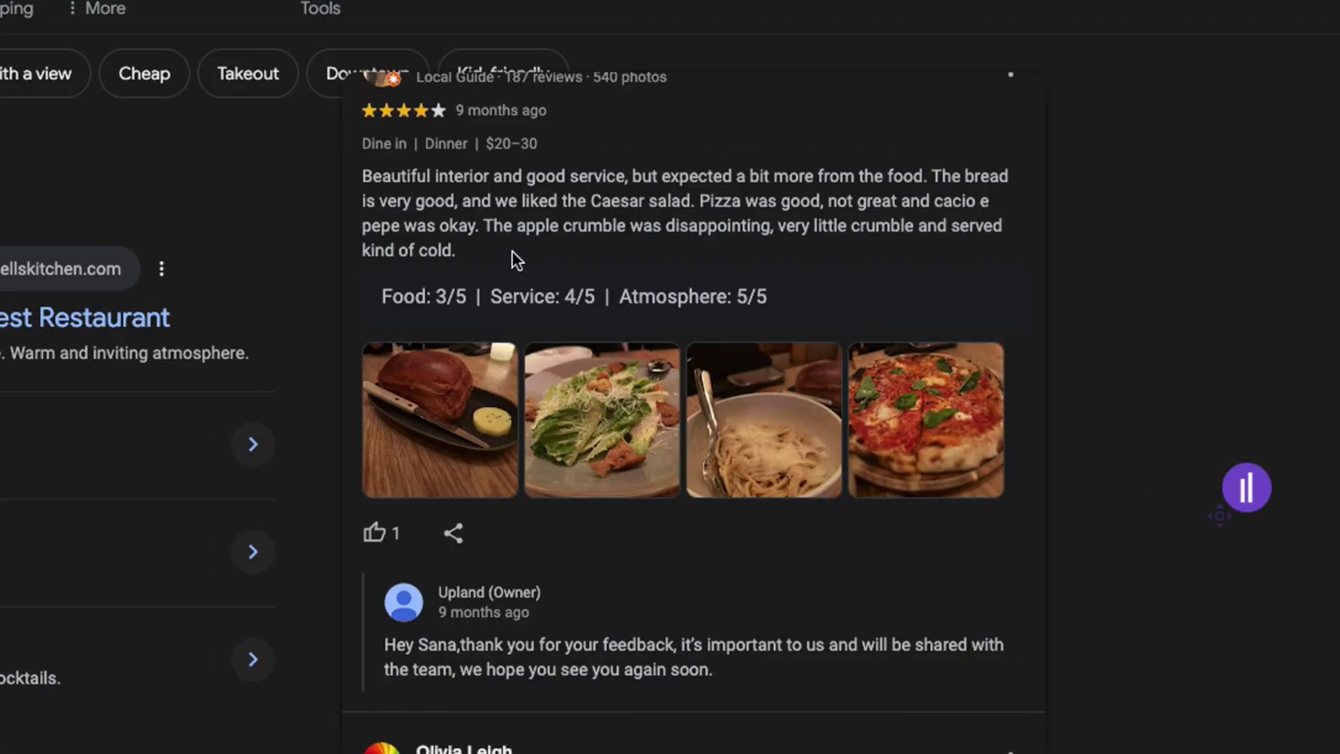
Draft a reply to the four-star review praising the interior but criticising the food.
drag(511, 249, 356, 178)
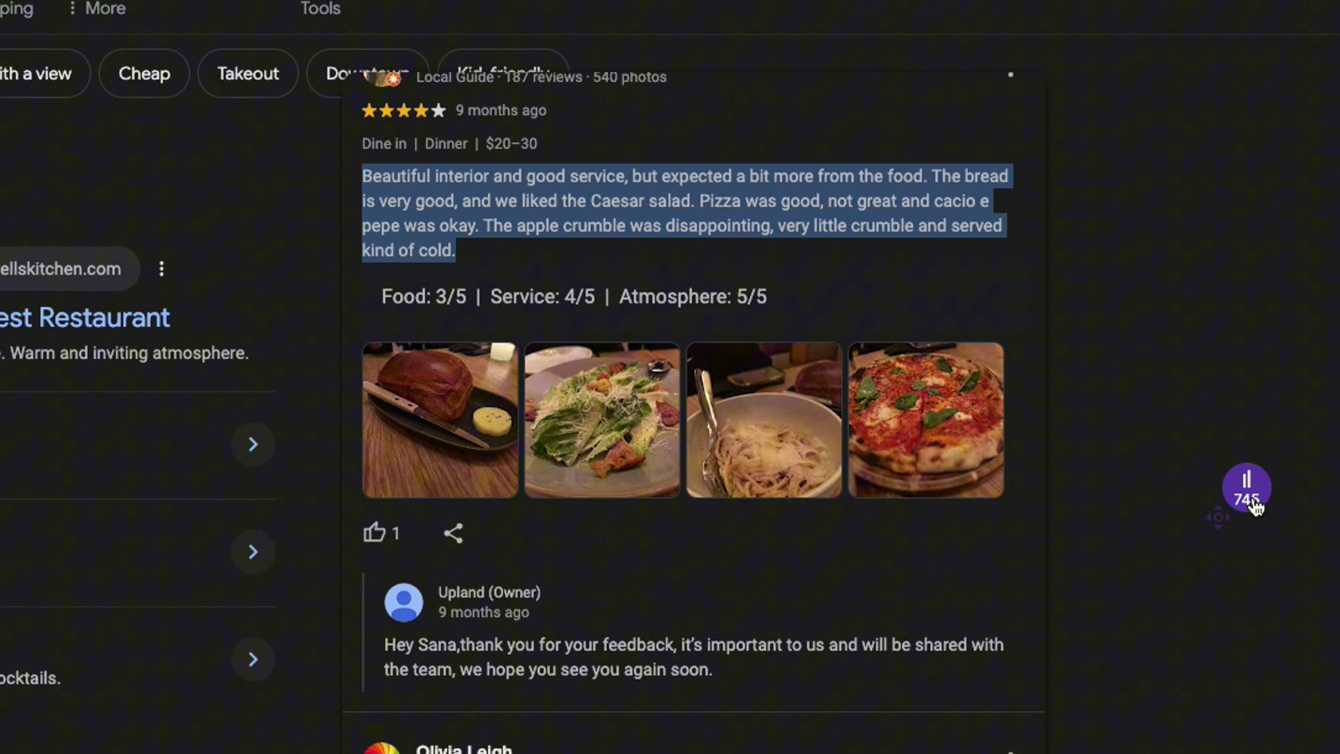
mouse_move(1253, 507)
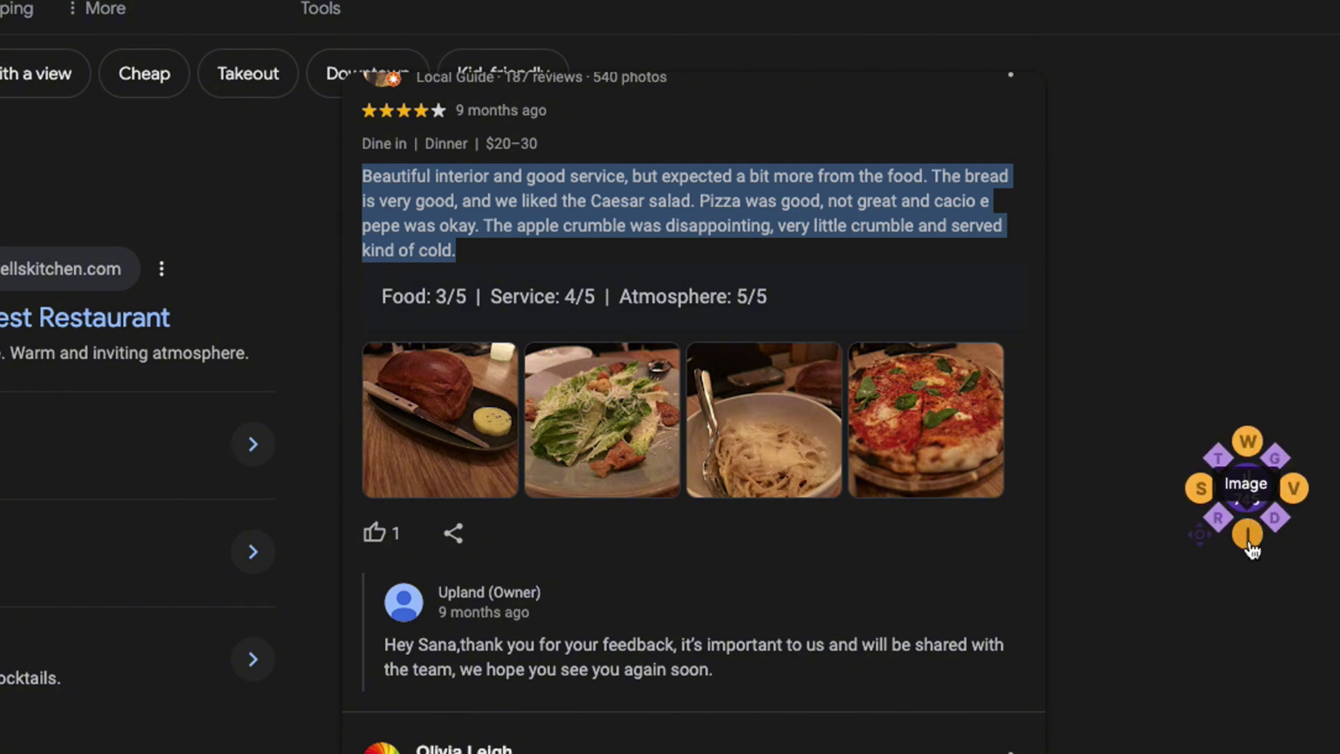
click(1216, 520)
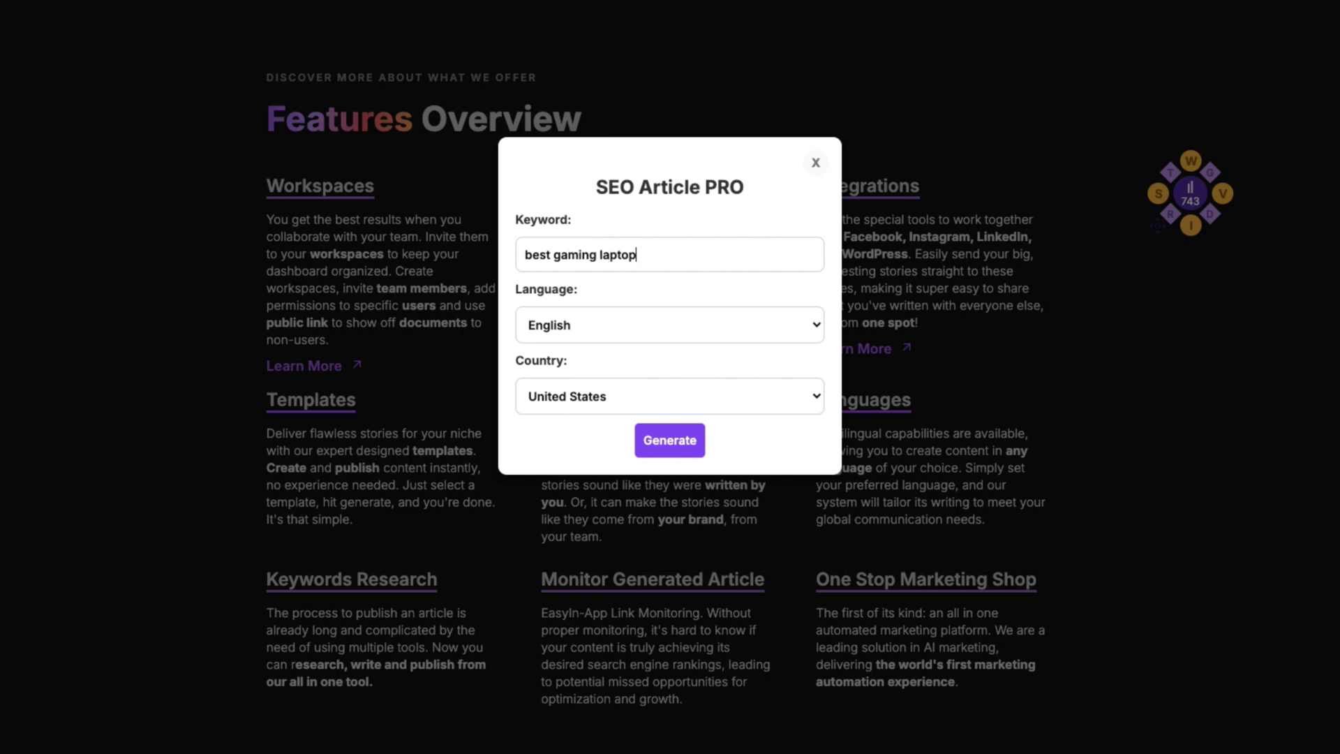
Generate the 'best gaming laptop' SEO article in English for the United States.
click(700, 328)
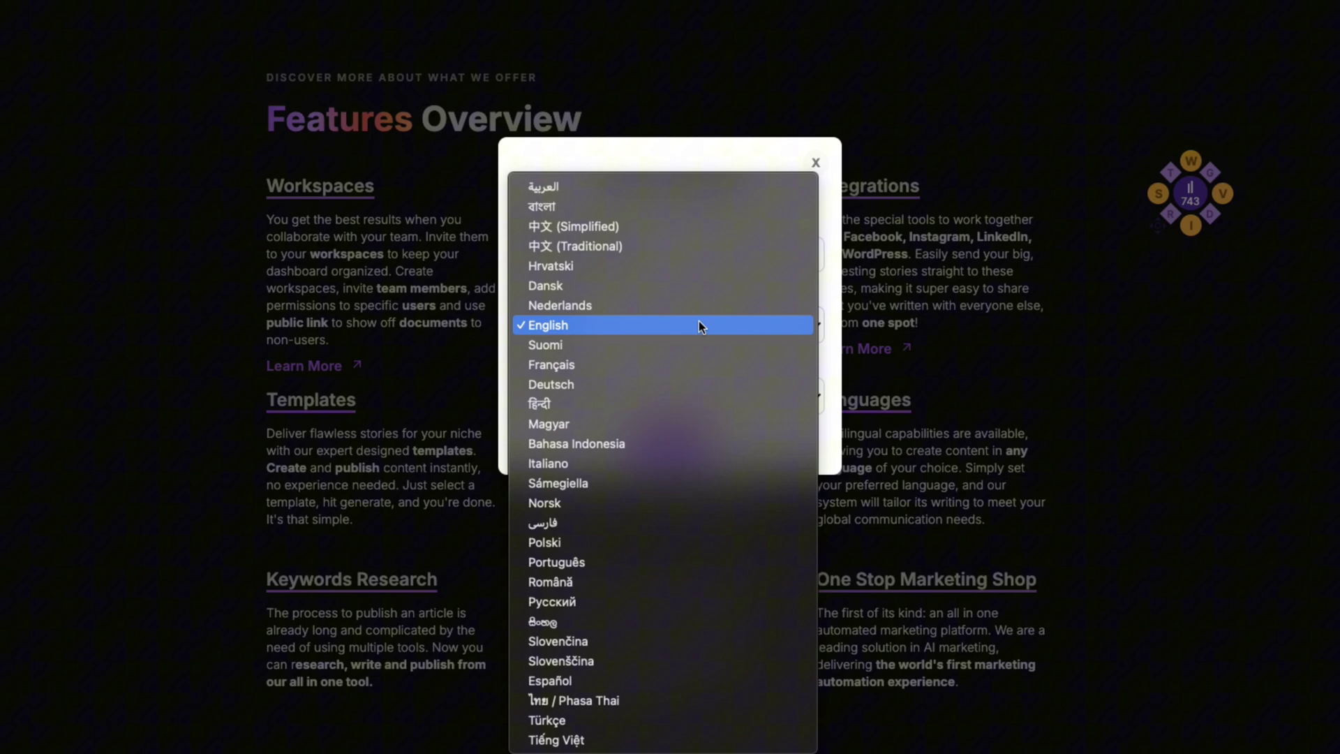
click(700, 325)
click(746, 405)
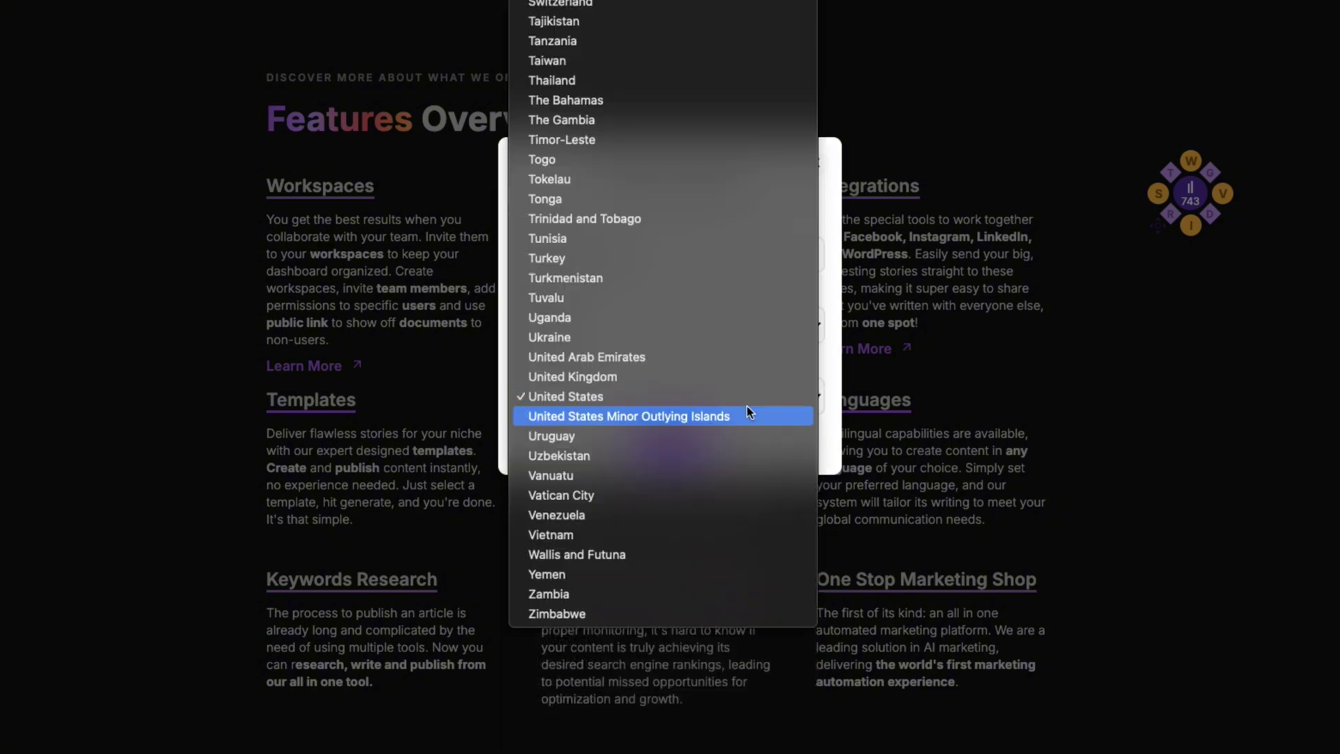
click(735, 396)
click(675, 438)
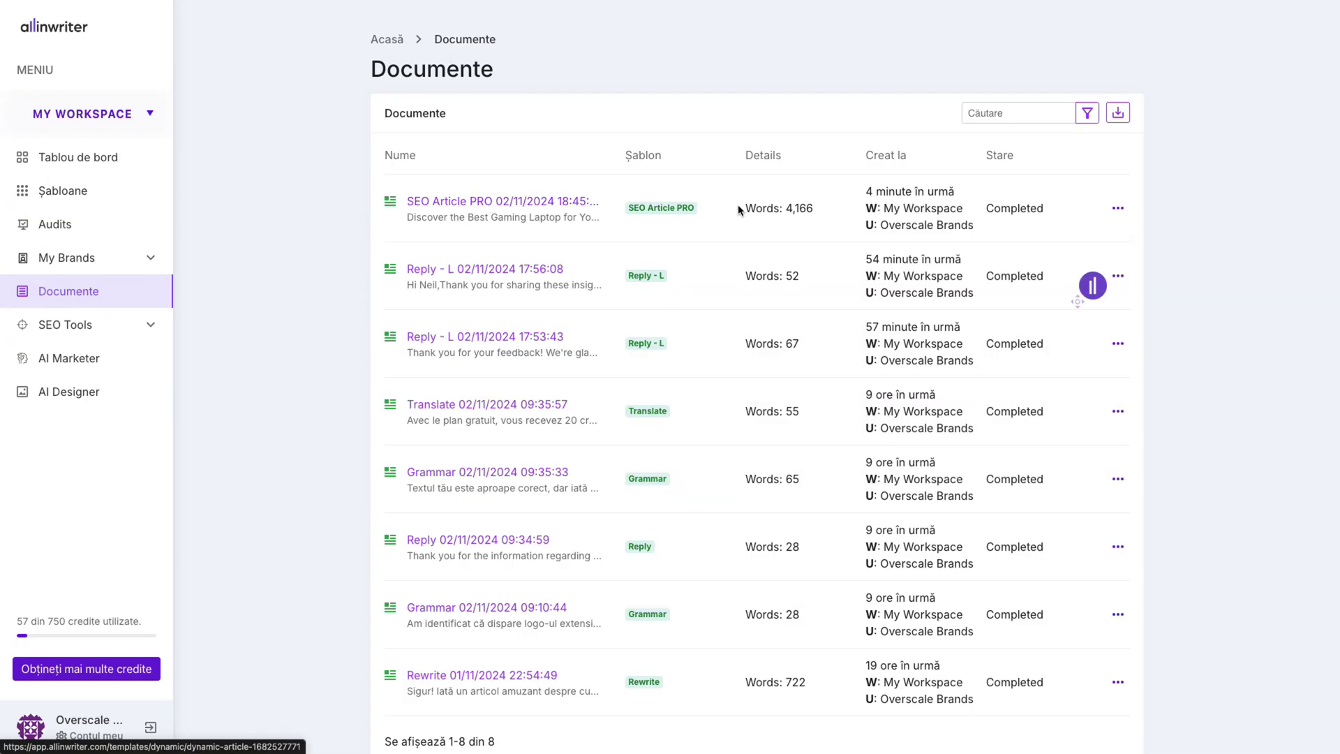
Open the 4,166-word gaming laptop article and select paragraphs to generate four AI images.
drag(823, 209, 732, 213)
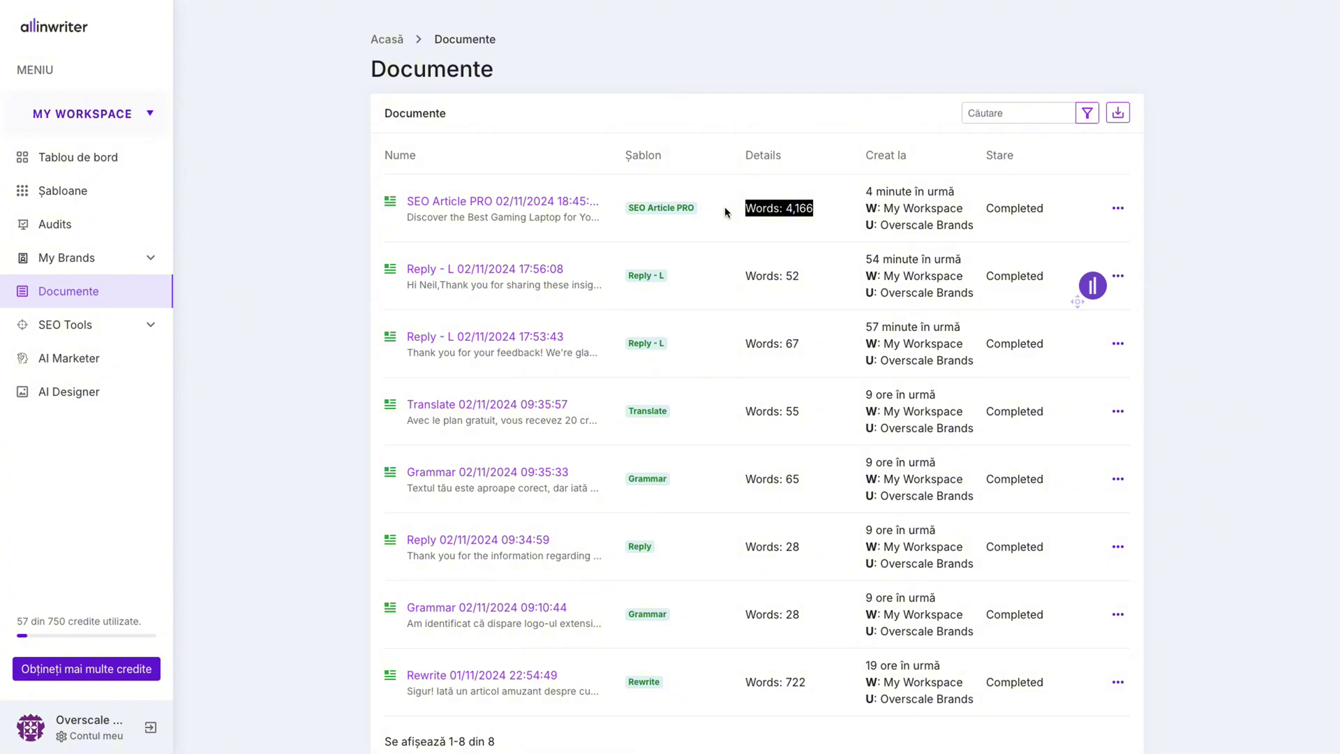
click(562, 209)
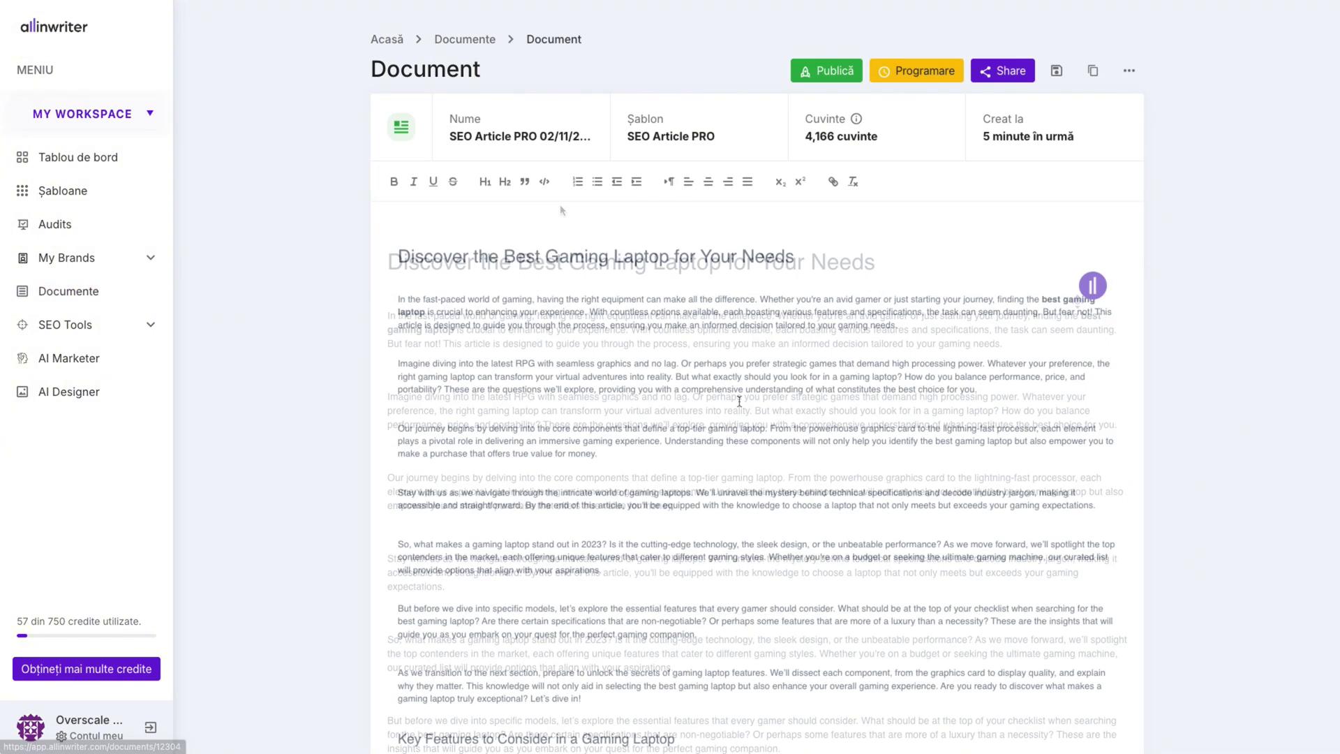
scroll(773, 418, down, 10)
drag(399, 239, 619, 583)
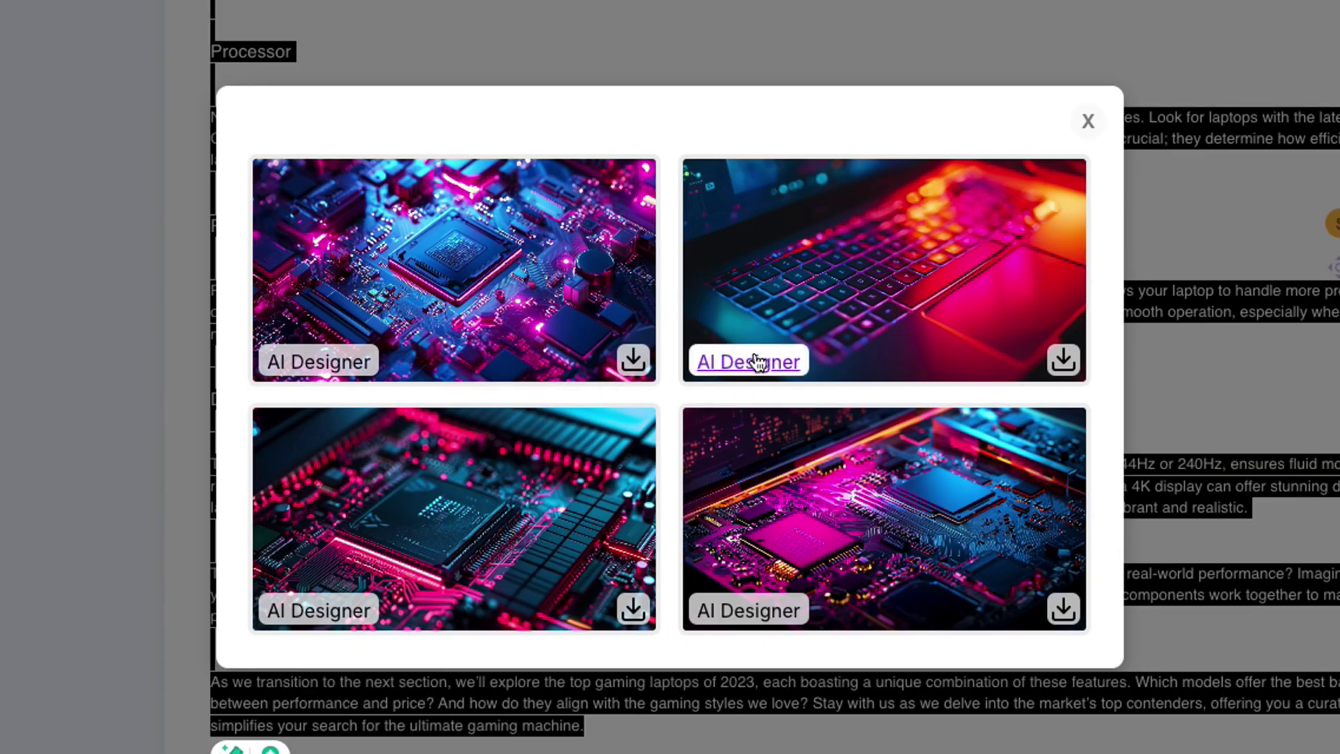
Open the first circuit-board image in AI Designer and browse its shape, element, QR code and drawing options.
click(317, 362)
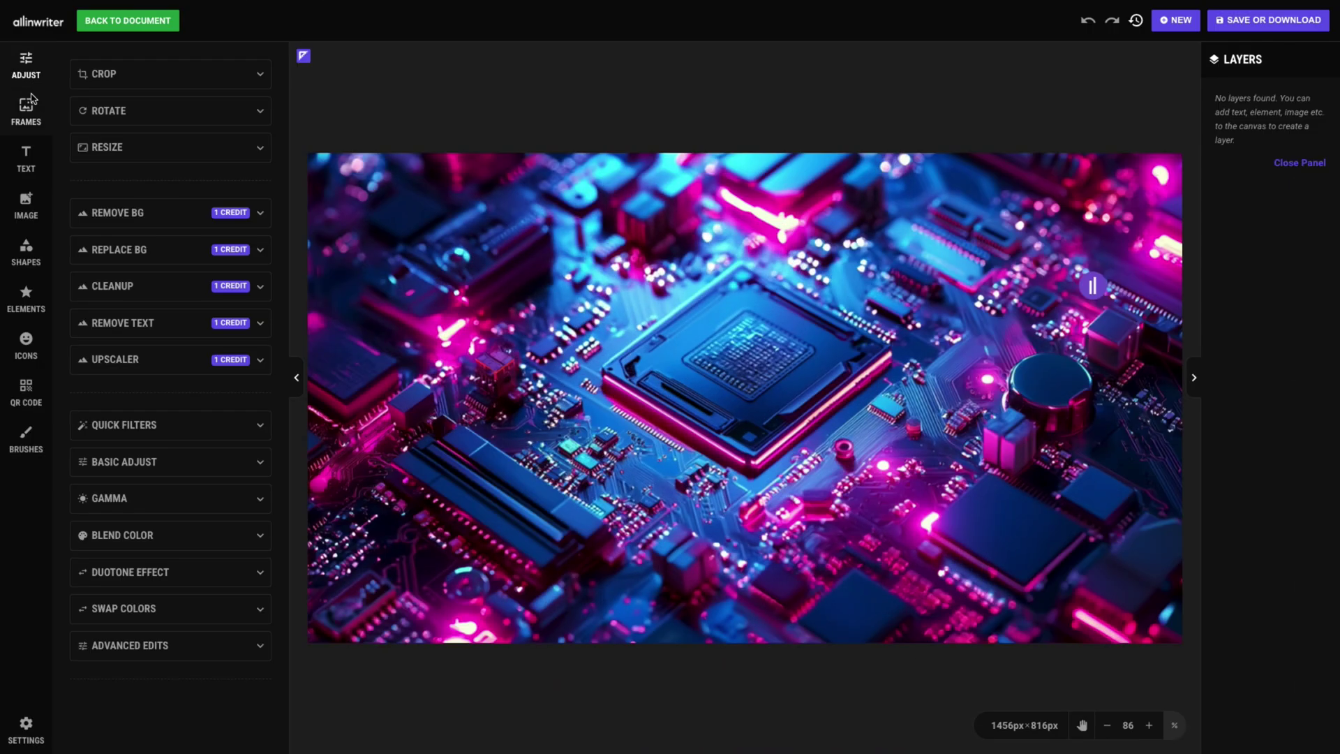
click(28, 269)
click(26, 299)
click(26, 392)
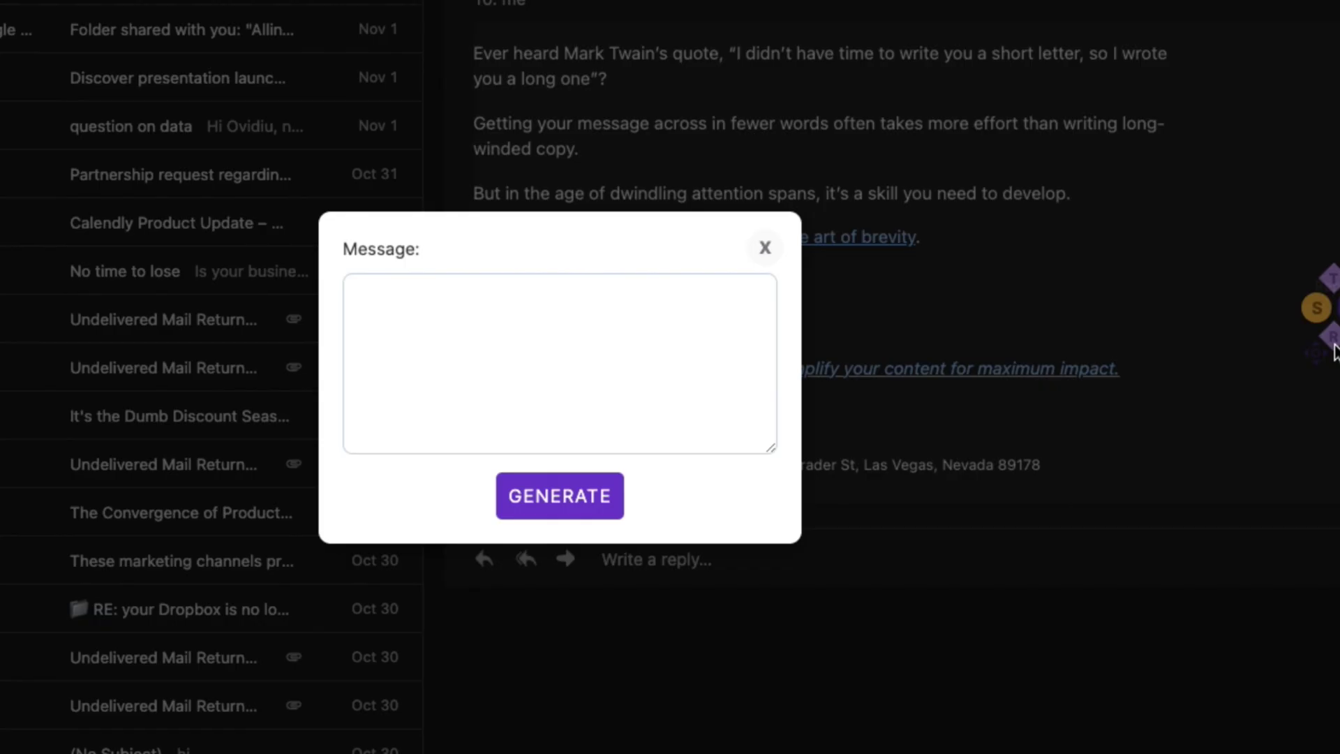
Generate an email reply from the instruction 'Reply in an approval way and schedule a meeting:'.
click(382, 297)
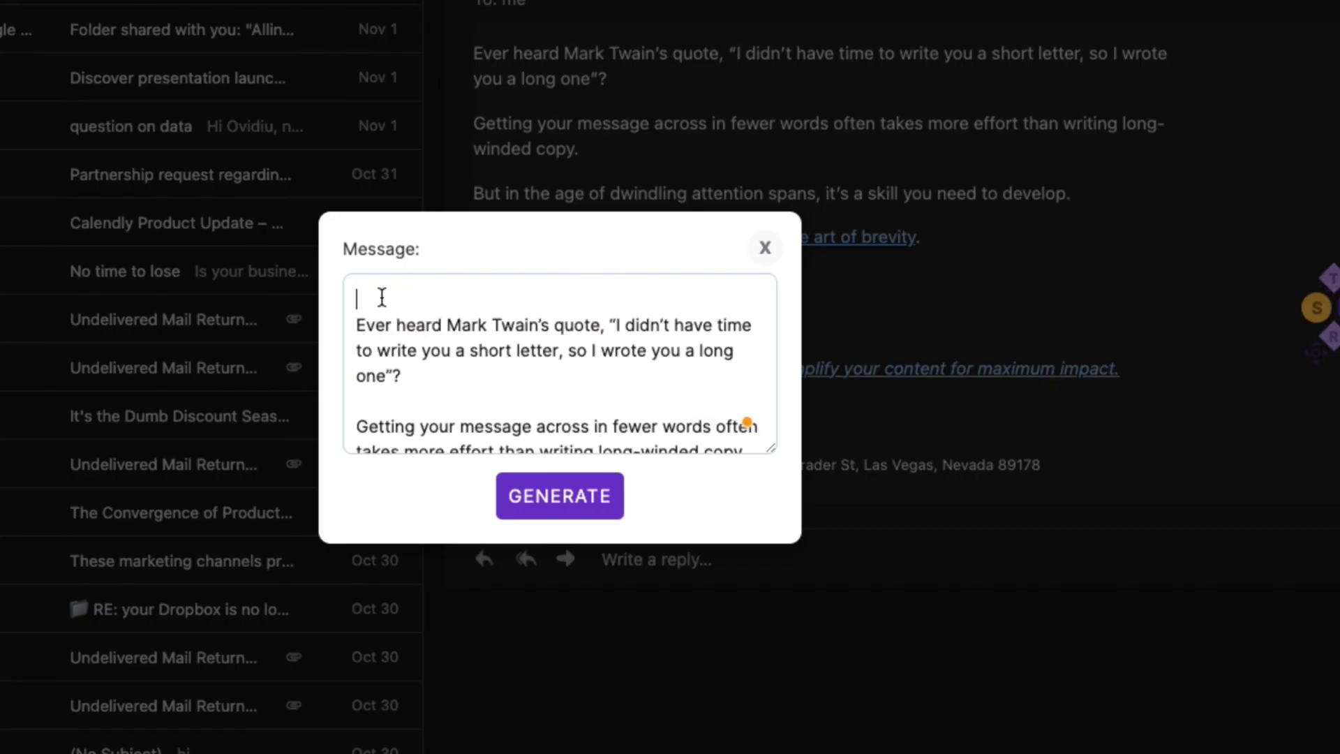
text(Reply in an approval way and schedule a meeting:)
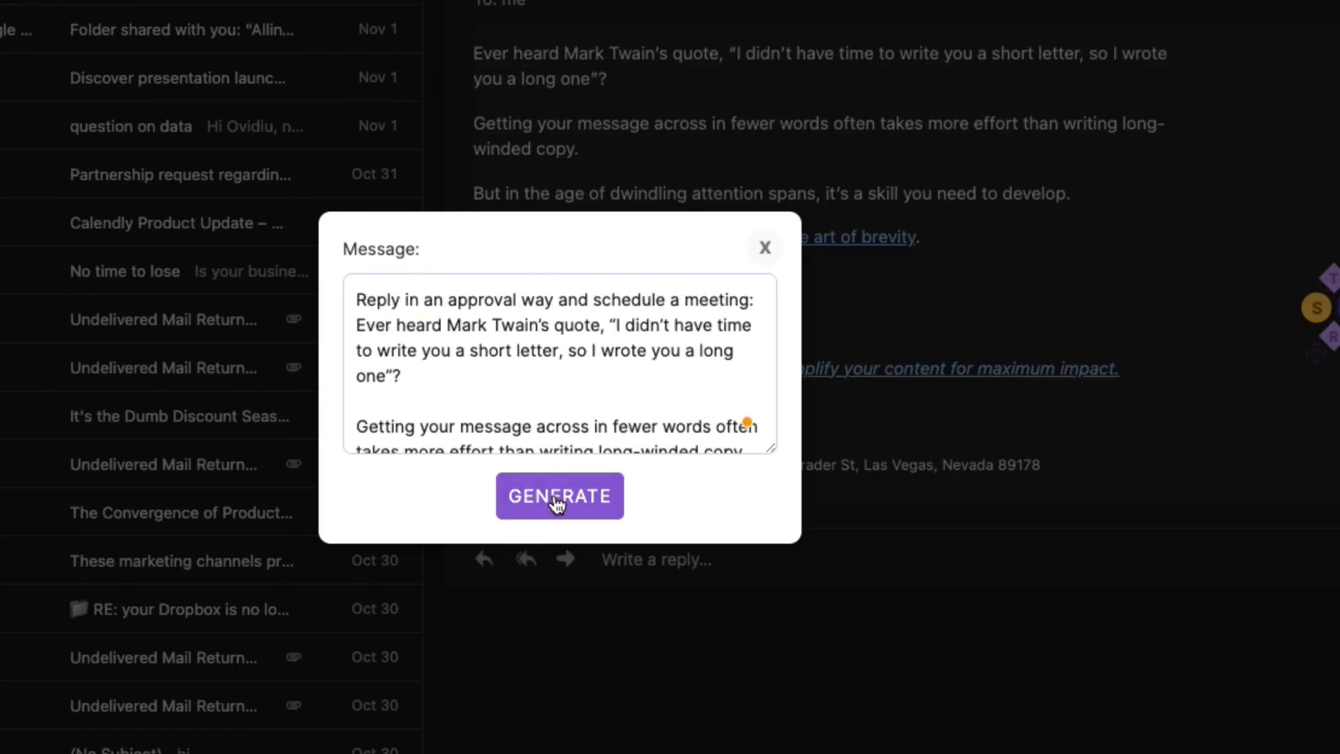
click(556, 497)
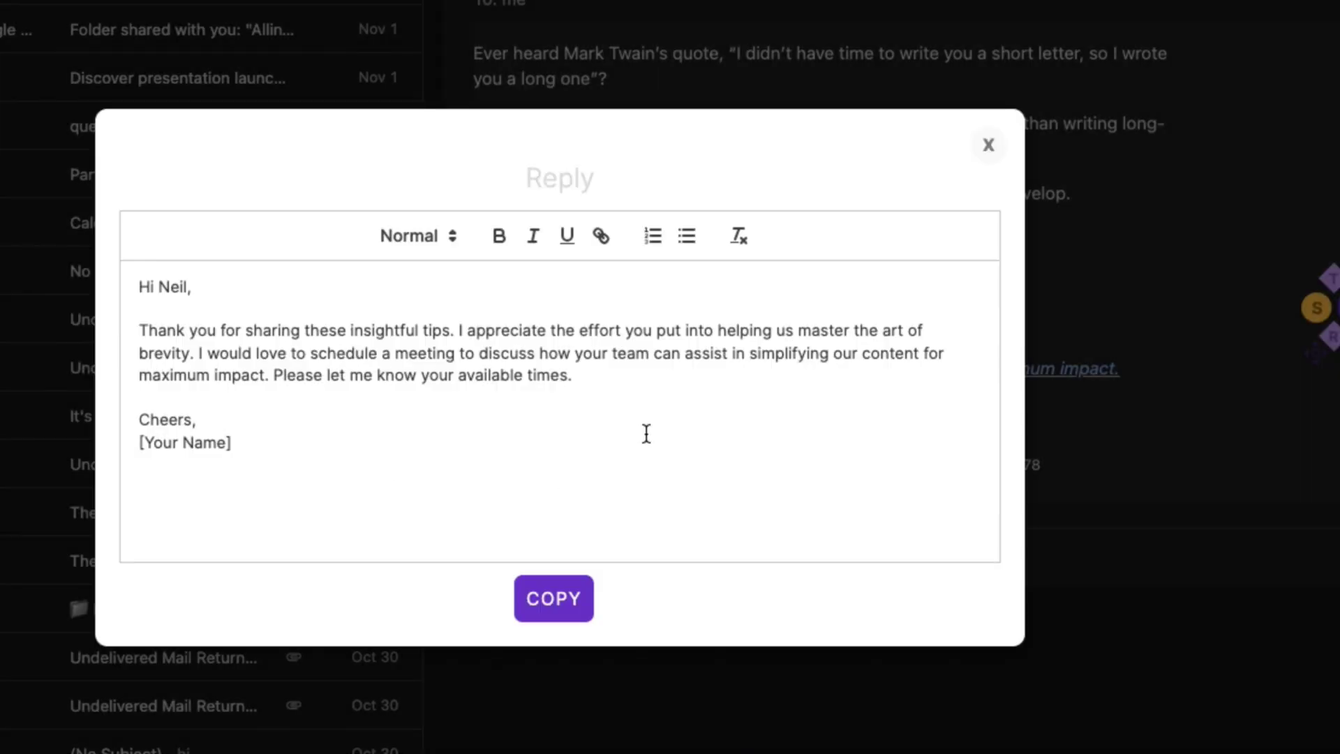